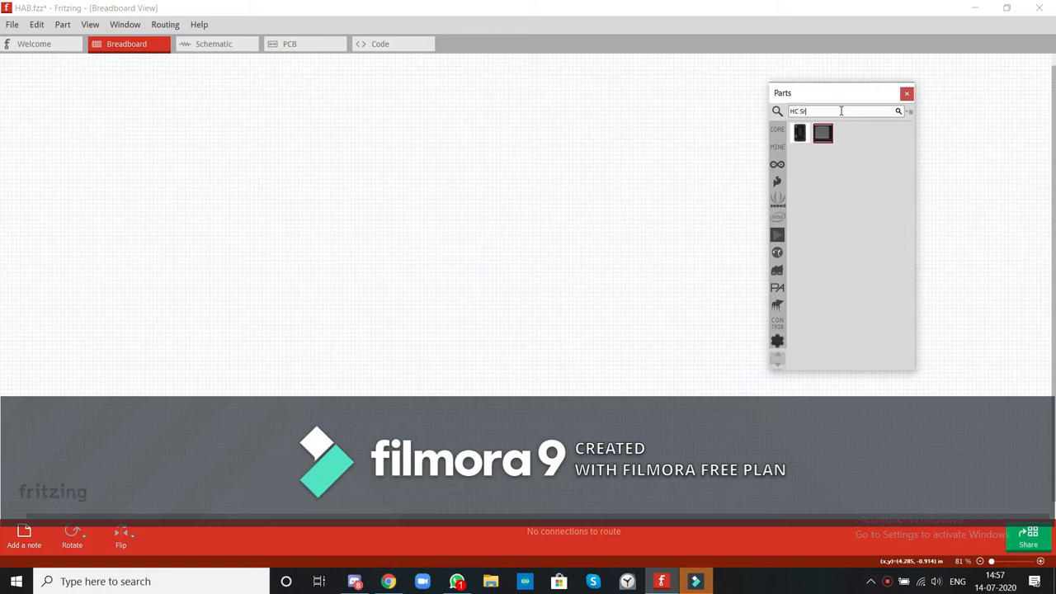
Search the parts library for "HC Sr04" and place the ultrasonic sensor on the breadboard canvas.
type("4")
key("Return")
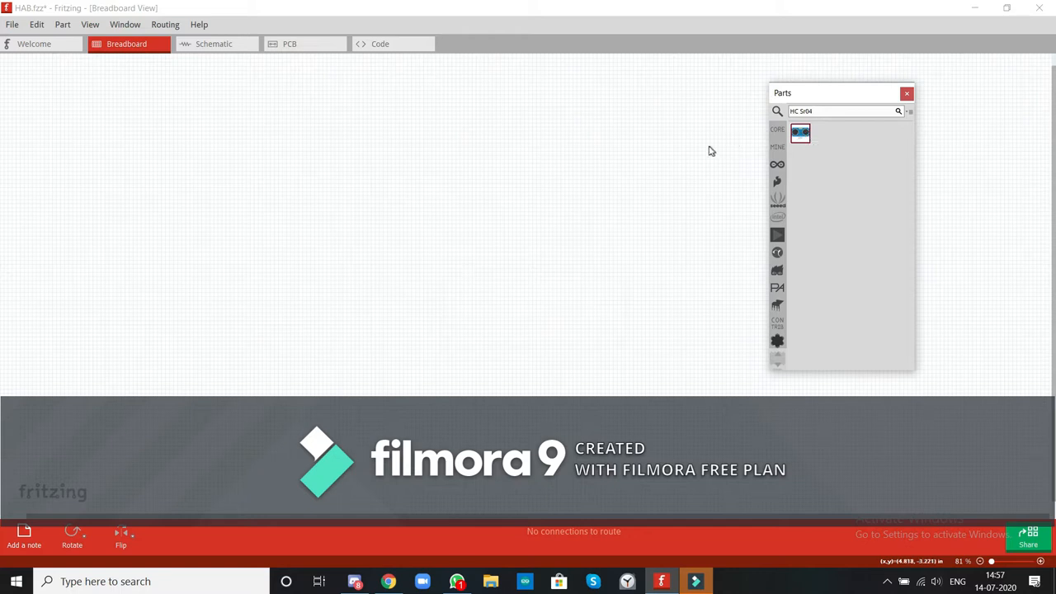
left_click_drag(708, 146, 741, 146)
left_click_drag(800, 133, 637, 268)
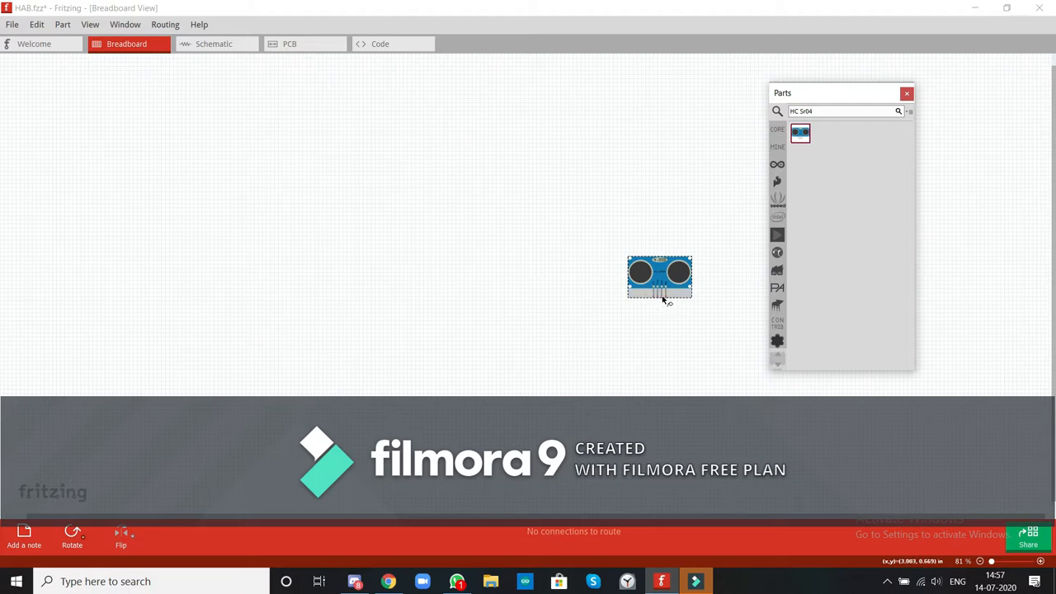
Search the parts library for "Breadboard" and place a small breadboard to the left of the ultrasonic sensor.
left_click(1039, 562)
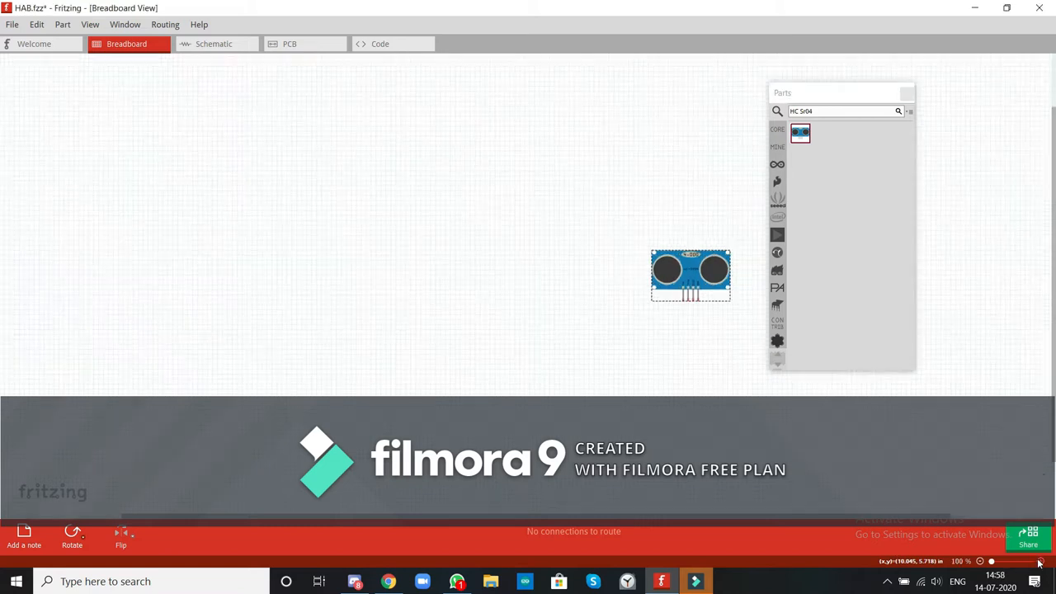
left_click(1039, 561)
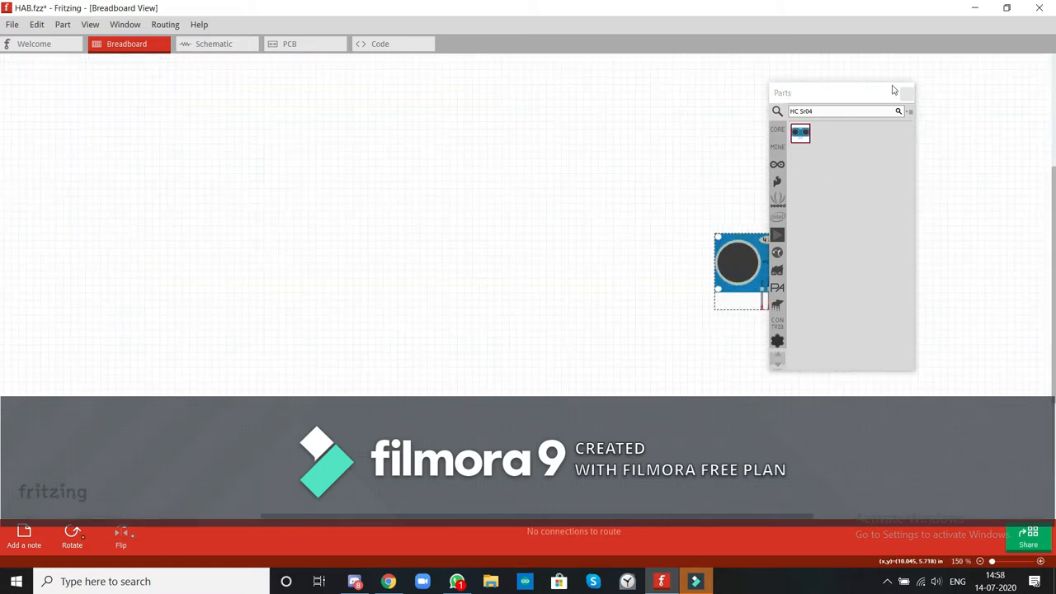
left_click_drag(834, 104, 583, 275)
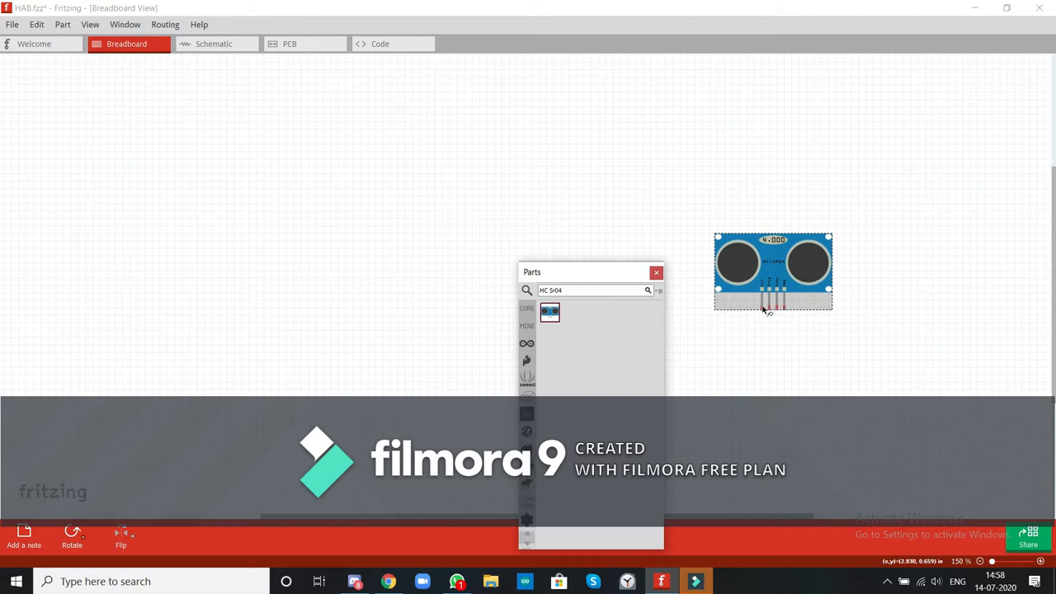
left_click(611, 291)
key("BackSpace")
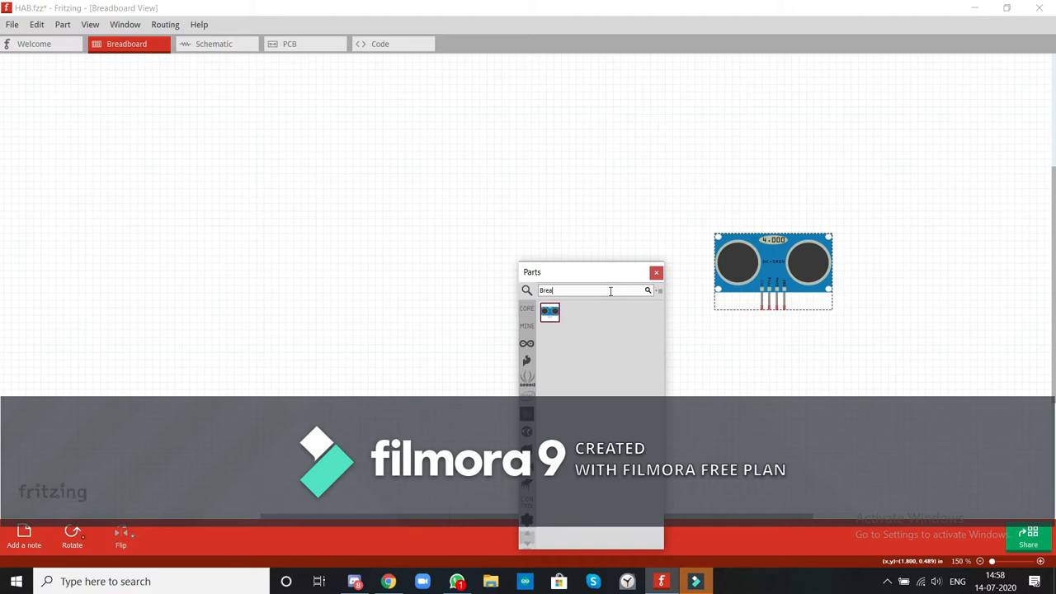
type("Breadboard")
key("Return")
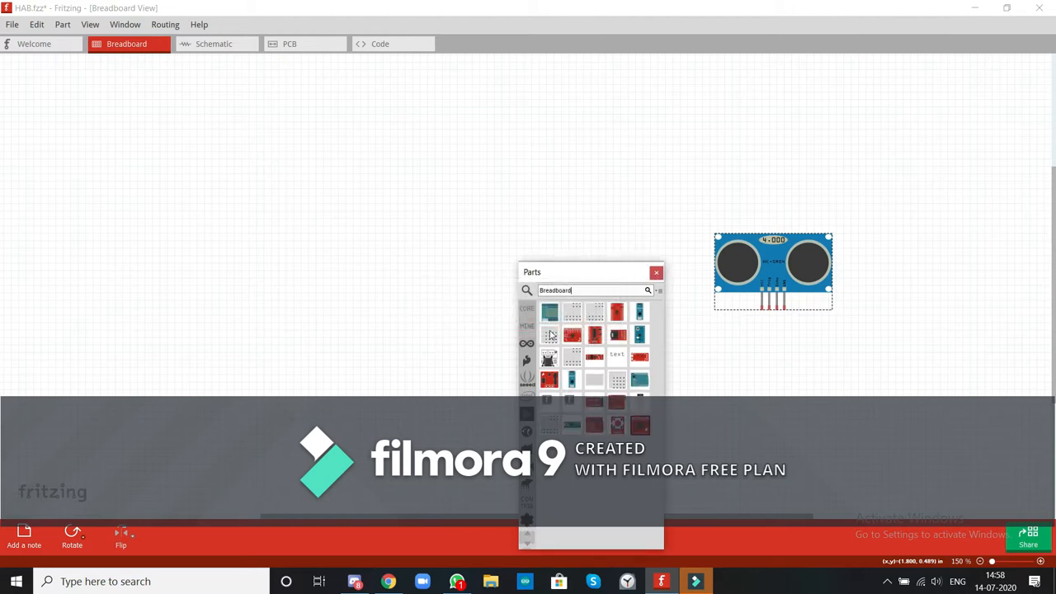
left_click_drag(549, 334, 389, 236)
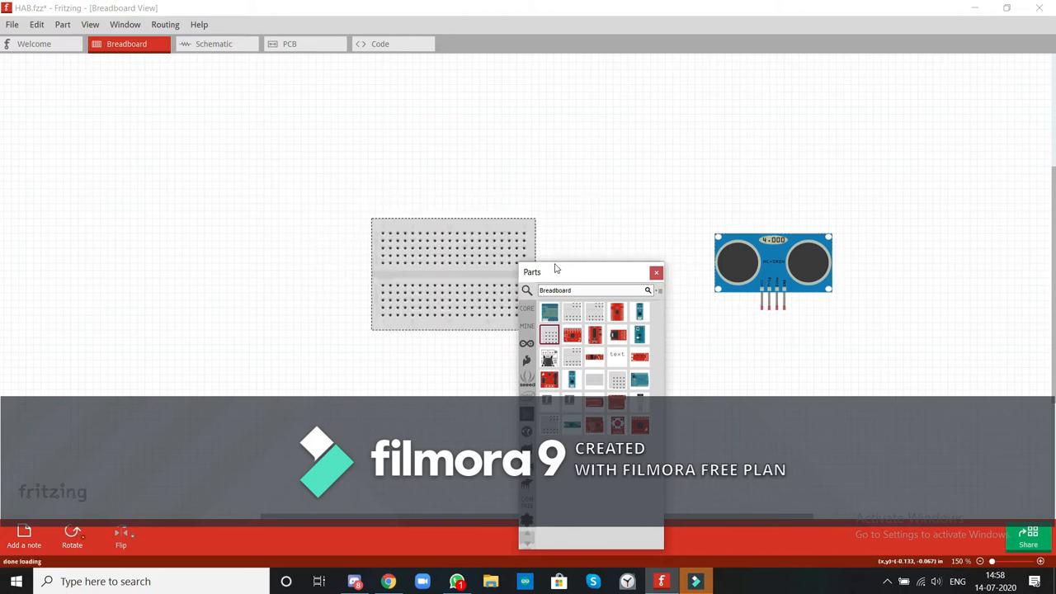
Search the parts library for "Arduino" and place the Arduino Ethernet board between the breadboard and the sensor.
left_click(586, 290)
key("BackSpace")
key("BackSpace")
key("BackSpace")
key("BackSpace")
key("BackSpace")
key("BackSpace")
key("BackSpace")
key("Return")
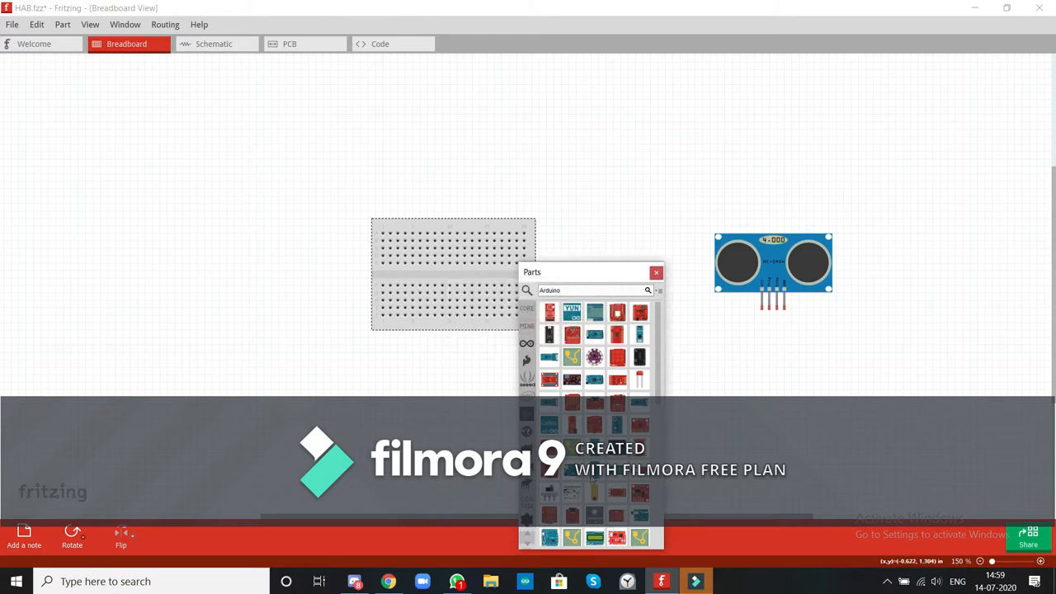
left_click_drag(570, 476, 493, 162)
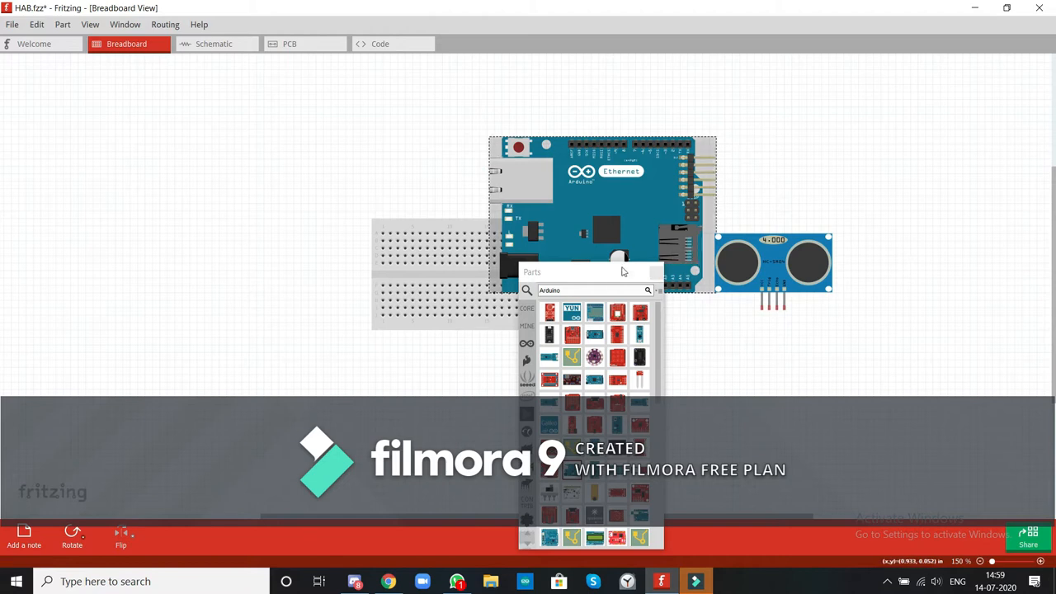
Search the parts library for "LEd" and place a red LED on the left part of the breadboard.
left_click(604, 289)
key("BackSpace")
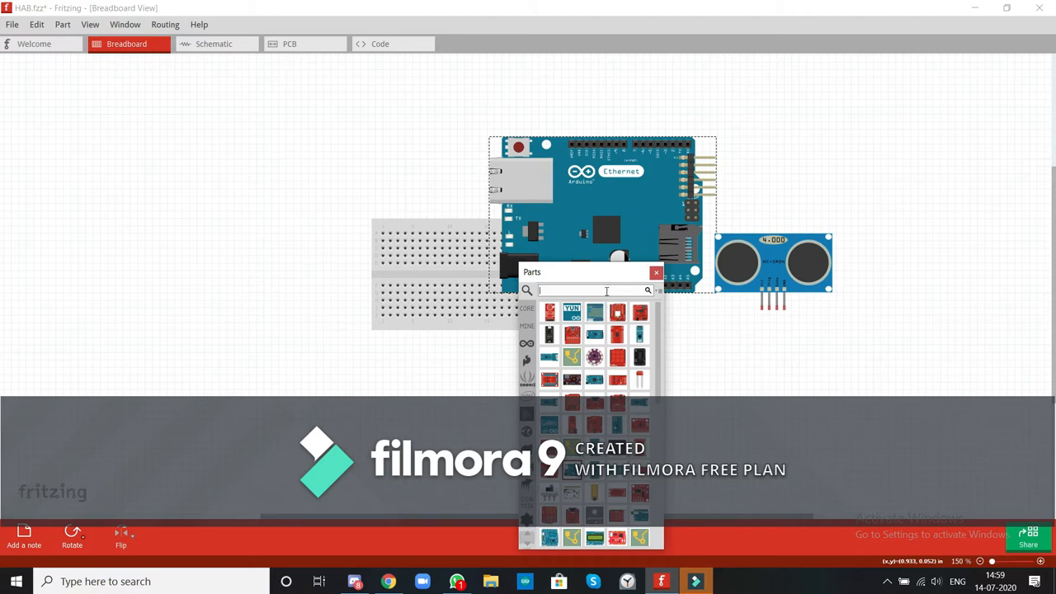
key("Return")
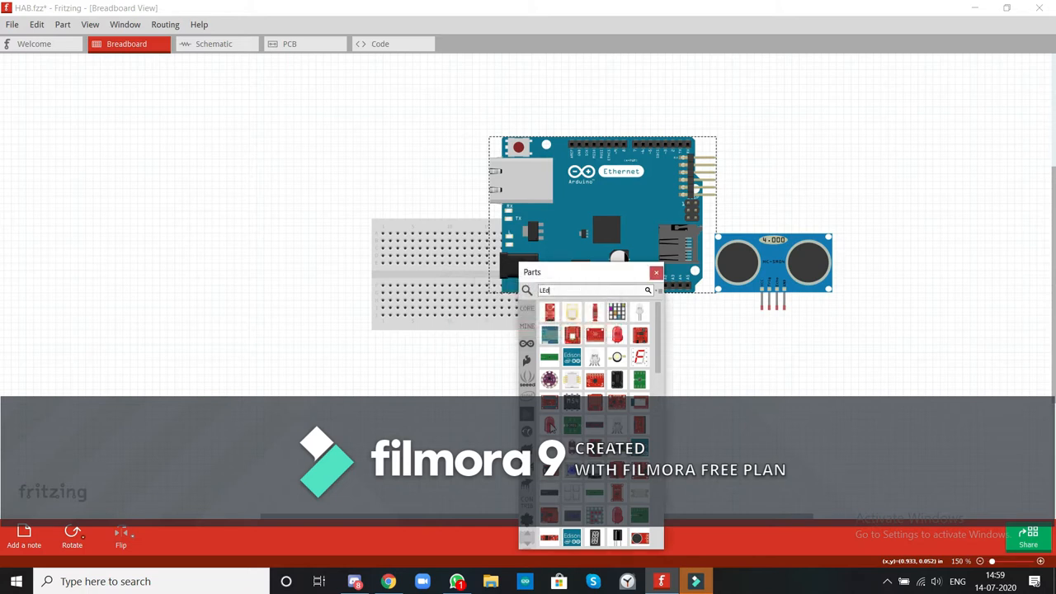
left_click_drag(549, 425, 413, 256)
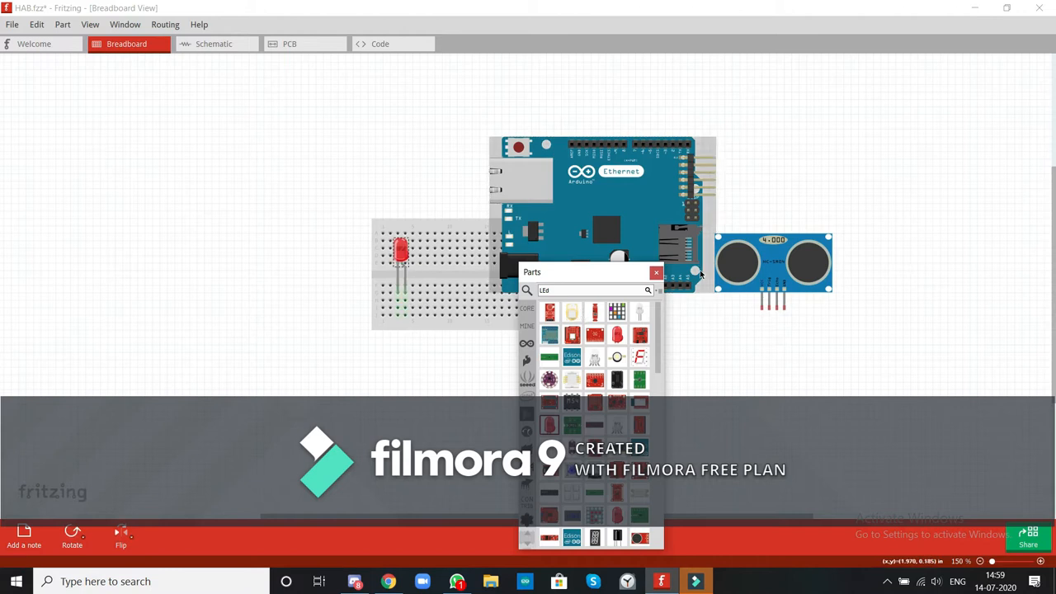
Search the parts library for "Battery" and browse the matching parts.
key("BackSpace")
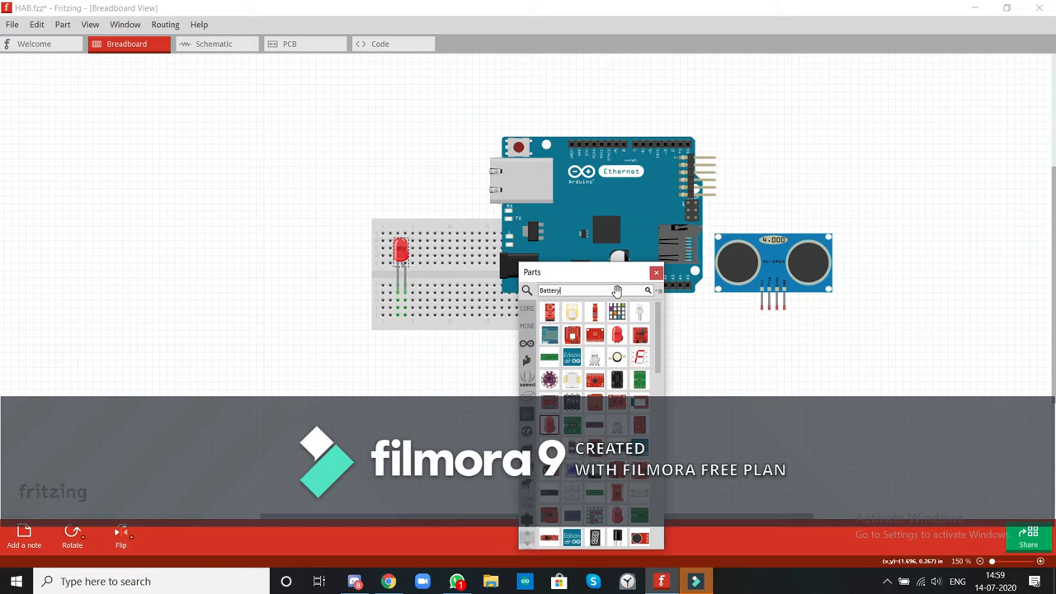
key("Return")
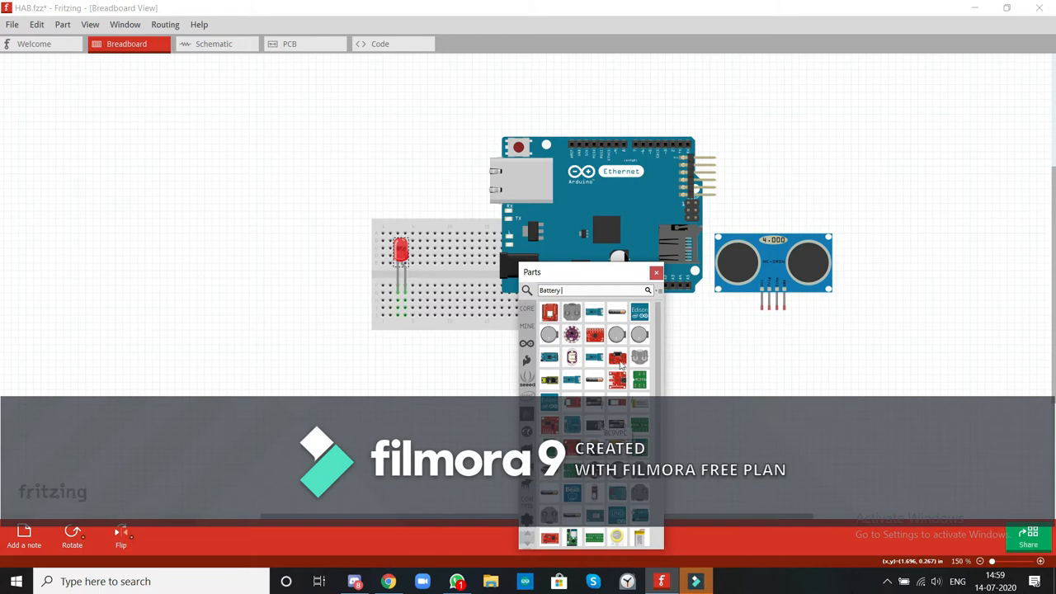
left_click_drag(659, 428, 656, 524)
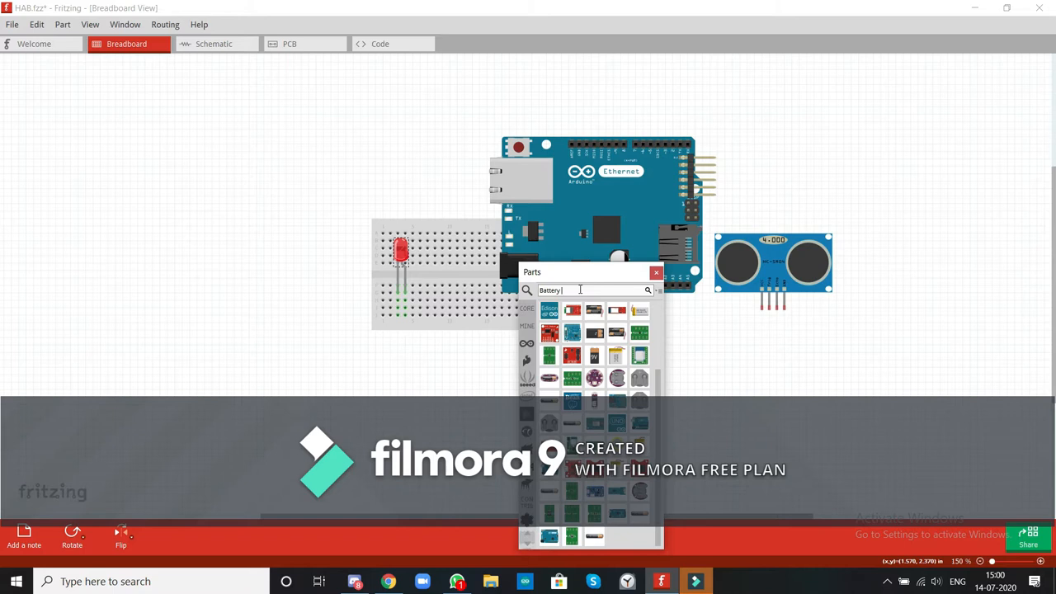
type("A")
key("Return")
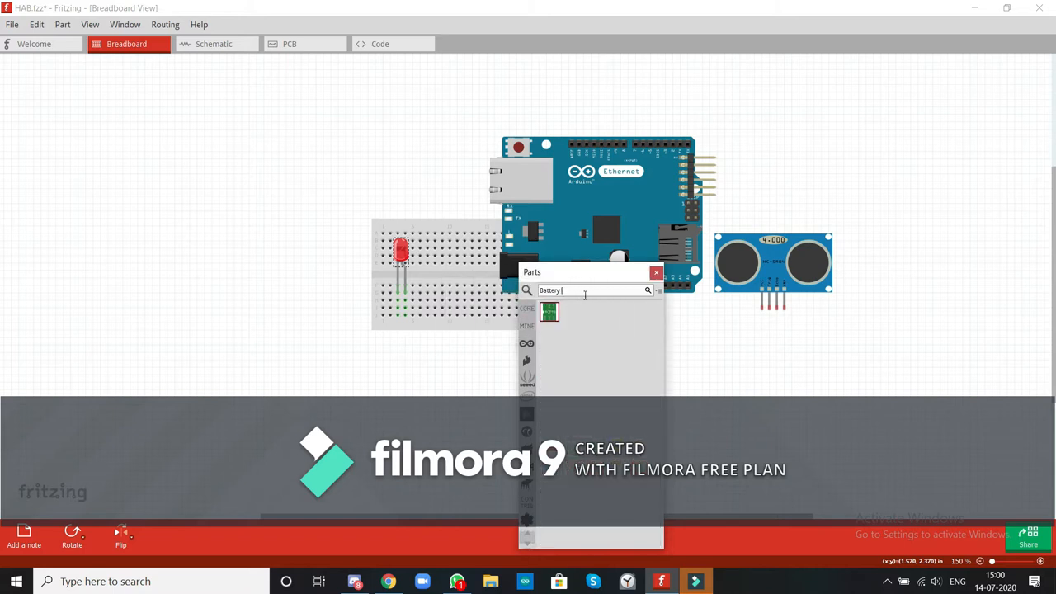
type("sA")
key("BackSpace")
key("BackSpace")
key("BackSpace")
key("Return")
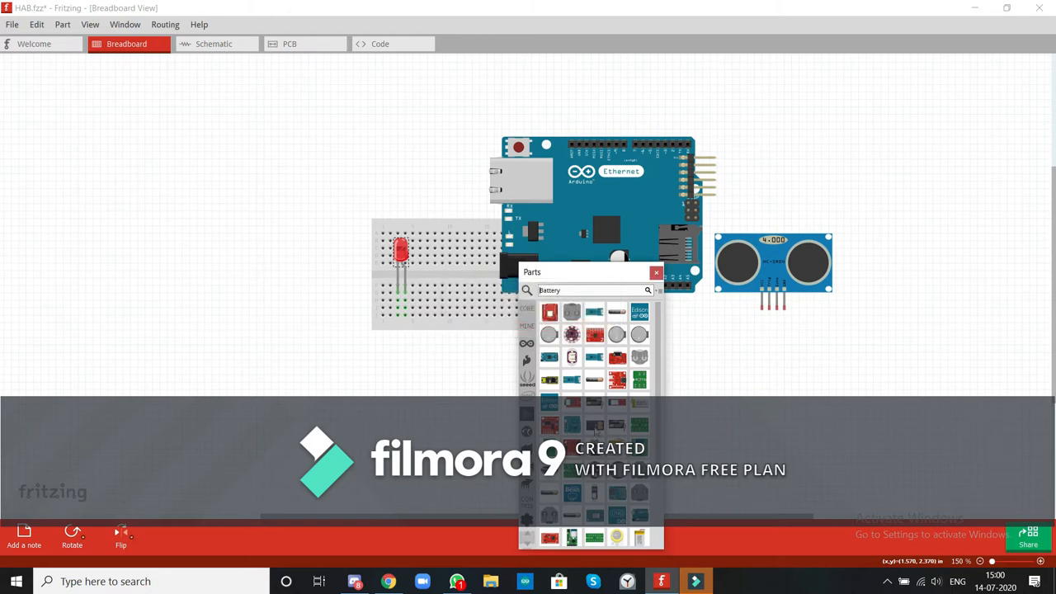
Place the 9V battery to the left of the breadboard, then clear the part search and close the parts window.
left_click_drag(594, 425, 184, 260)
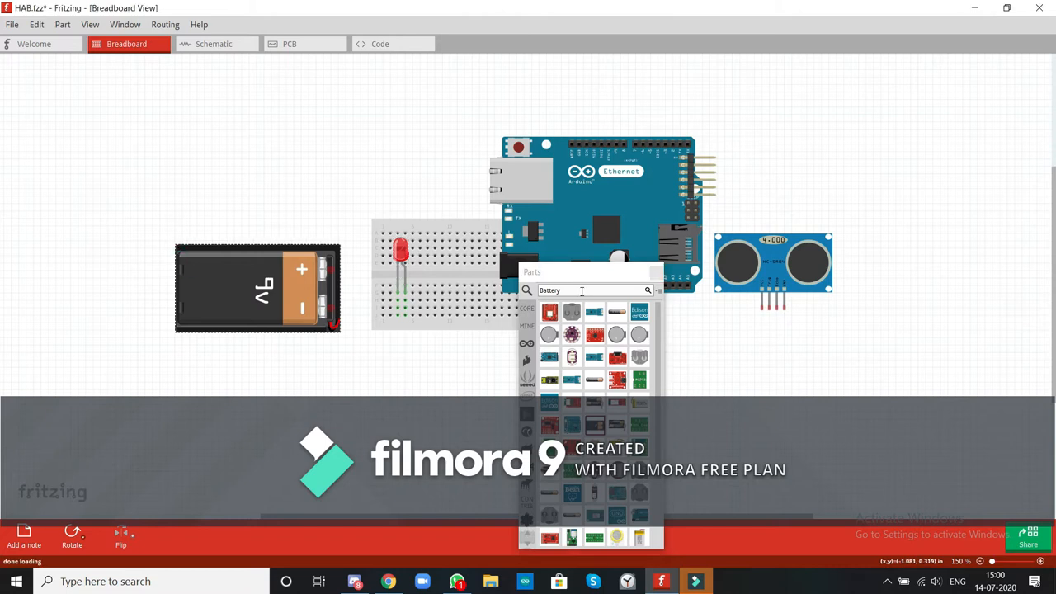
left_click(582, 290)
key("BackSpace")
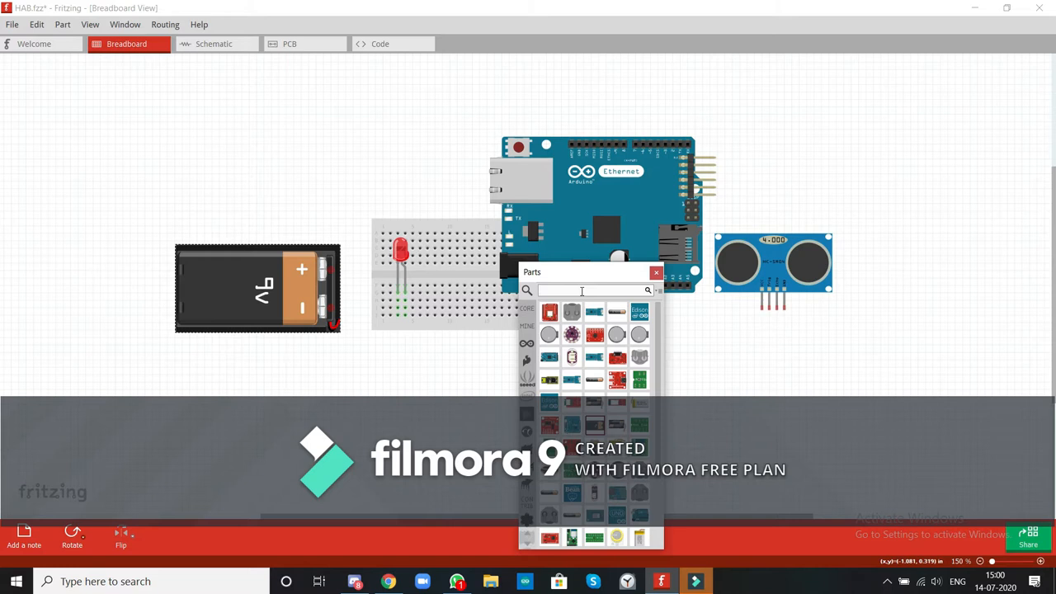
left_click(656, 272)
Rotate the Arduino Ethernet board 90° clockwise and shift it slightly down.
right_click(631, 220)
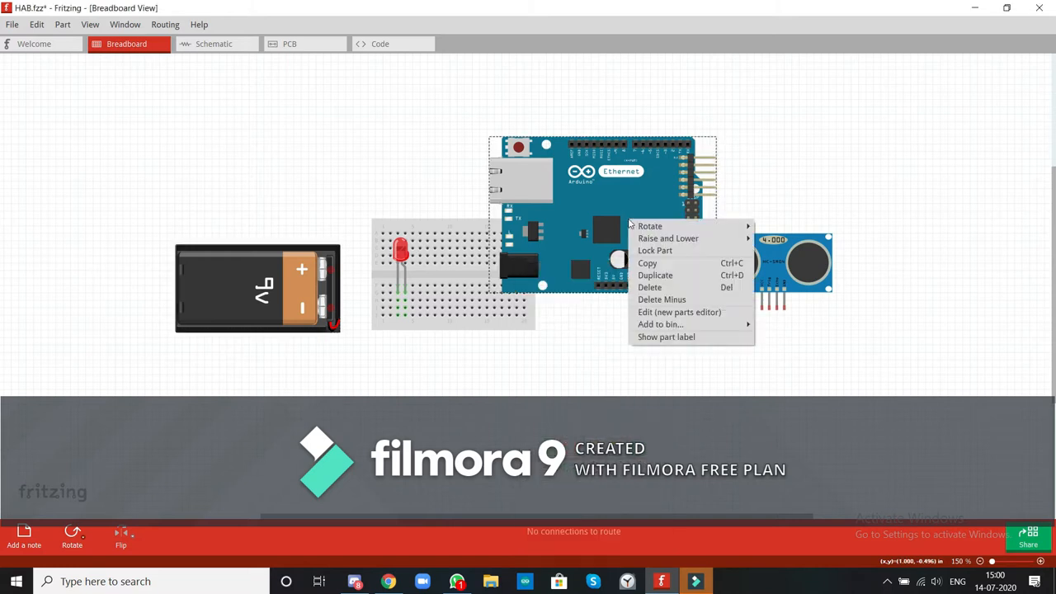
mouse_move(739, 227)
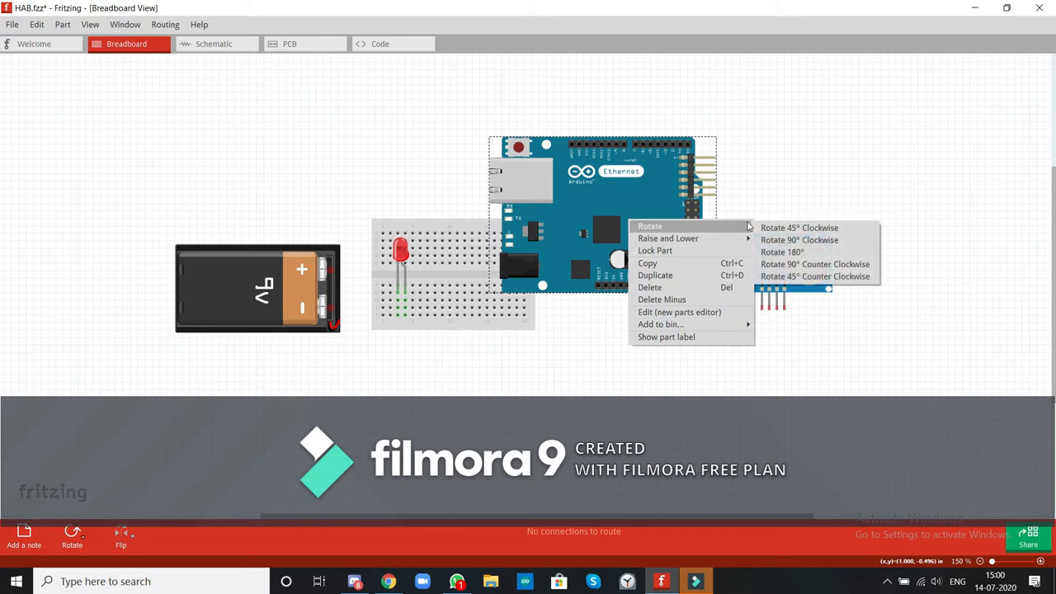
left_click(783, 240)
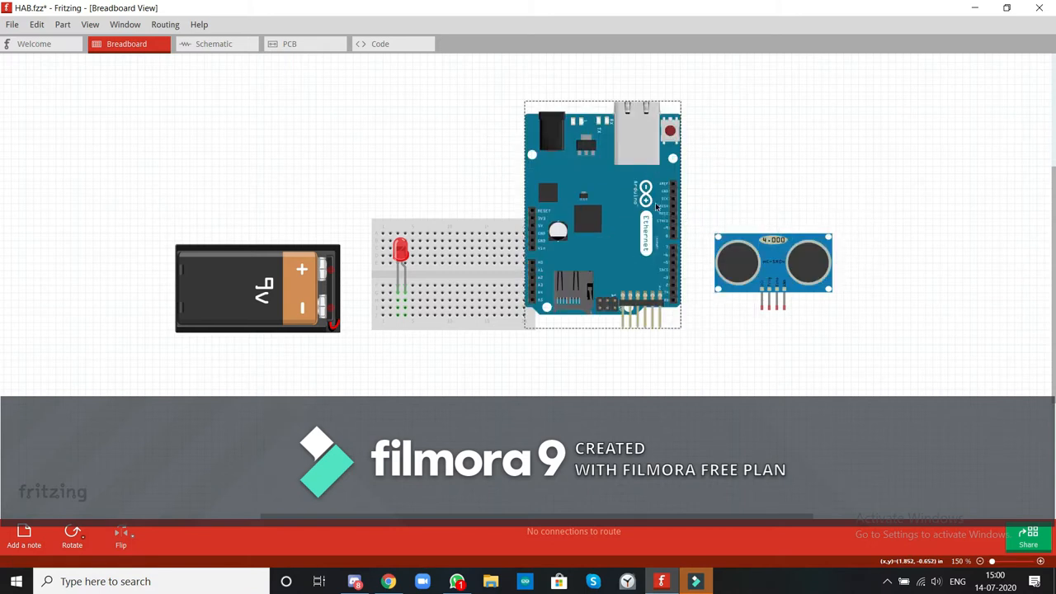
left_click_drag(584, 226, 576, 256)
left_click(774, 264)
left_click_drag(774, 264, 422, 288)
mouse_move(451, 334)
left_mouse_down()
mouse_move(452, 299)
mouse_move(452, 351)
left_mouse_up()
left_click_drag(473, 234, 457, 219)
key("ctrl+z")
key("ctrl+z")
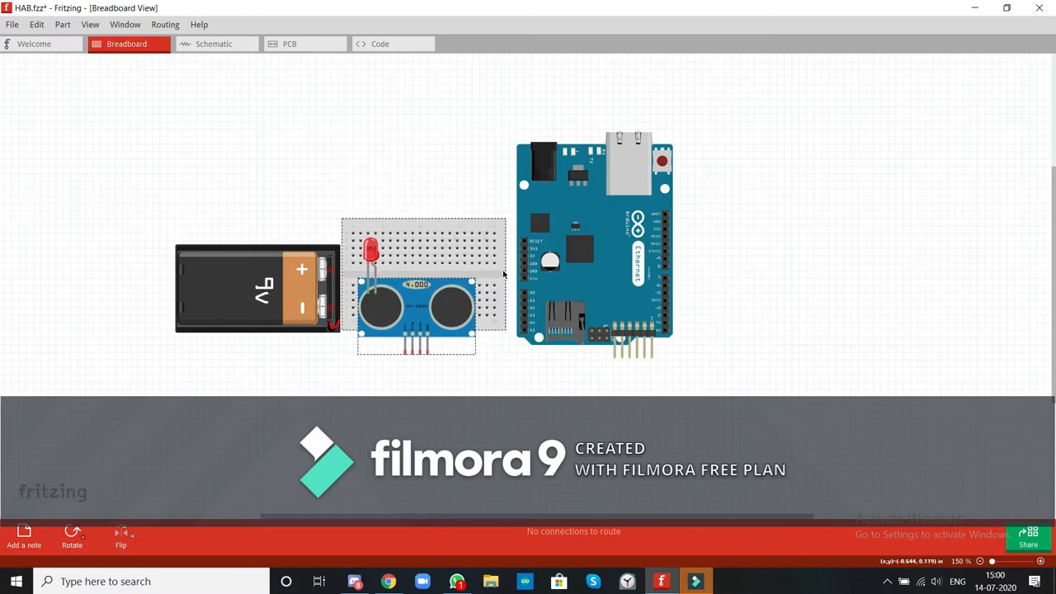
key("ctrl+z")
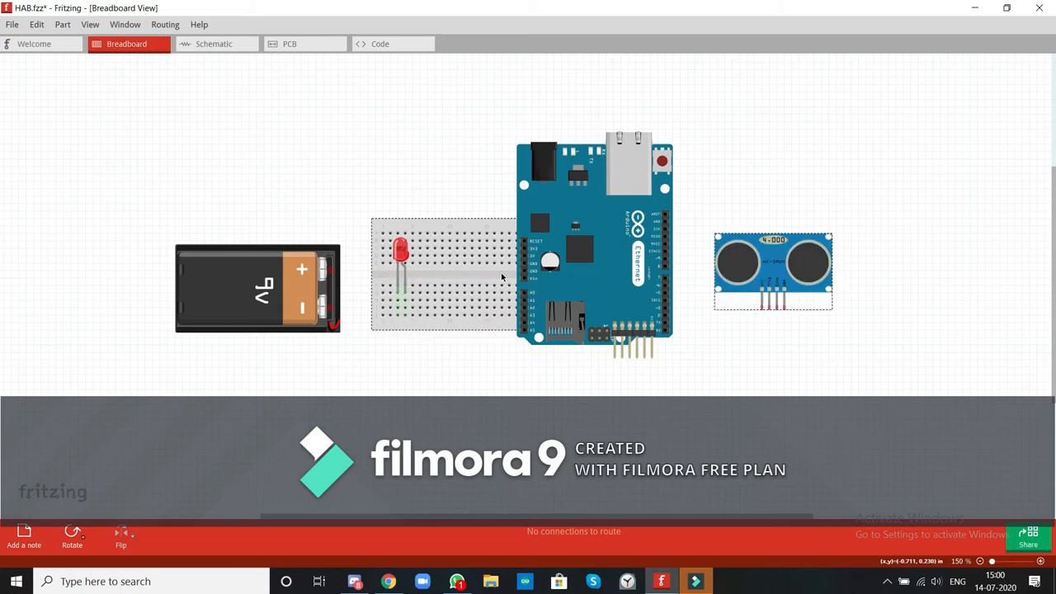
Plug the ultrasonic sensor's pins into the upper right of the breadboard and position the breadboard between the battery and the Arduino.
left_click_drag(780, 272, 462, 264)
left_click(703, 264)
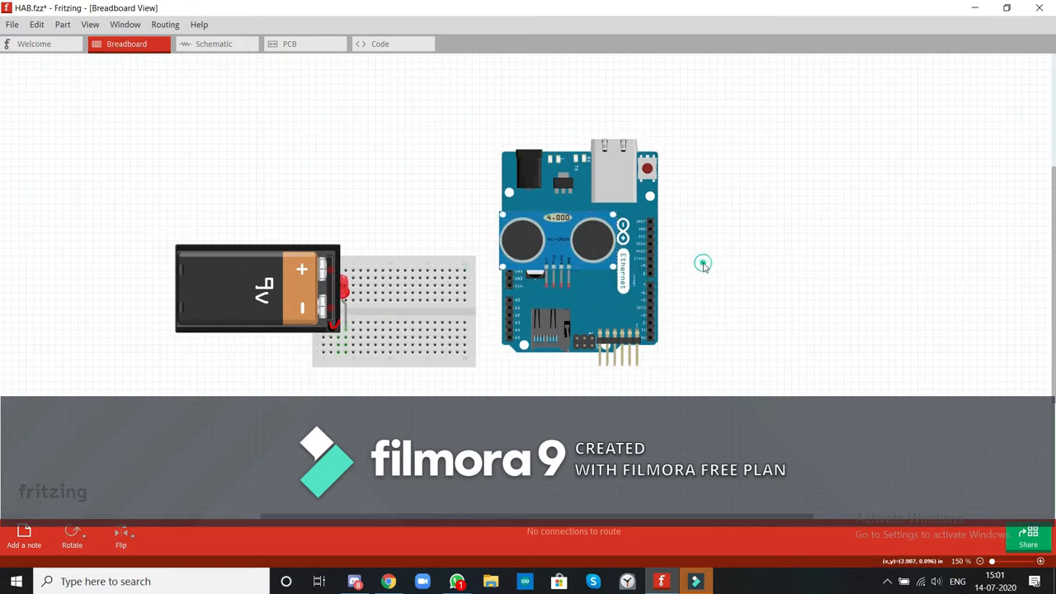
left_click_drag(563, 246, 427, 229)
left_click_drag(426, 312, 449, 310)
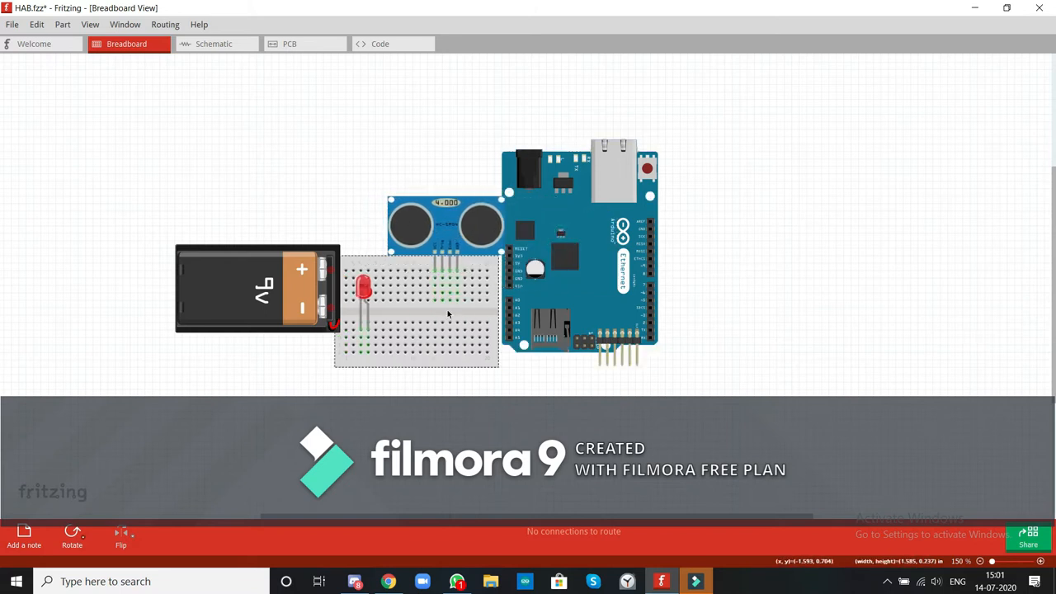
Move the Arduino Ethernet board down and slightly right so it sits clear of the sensor and breadboard.
left_click(580, 243)
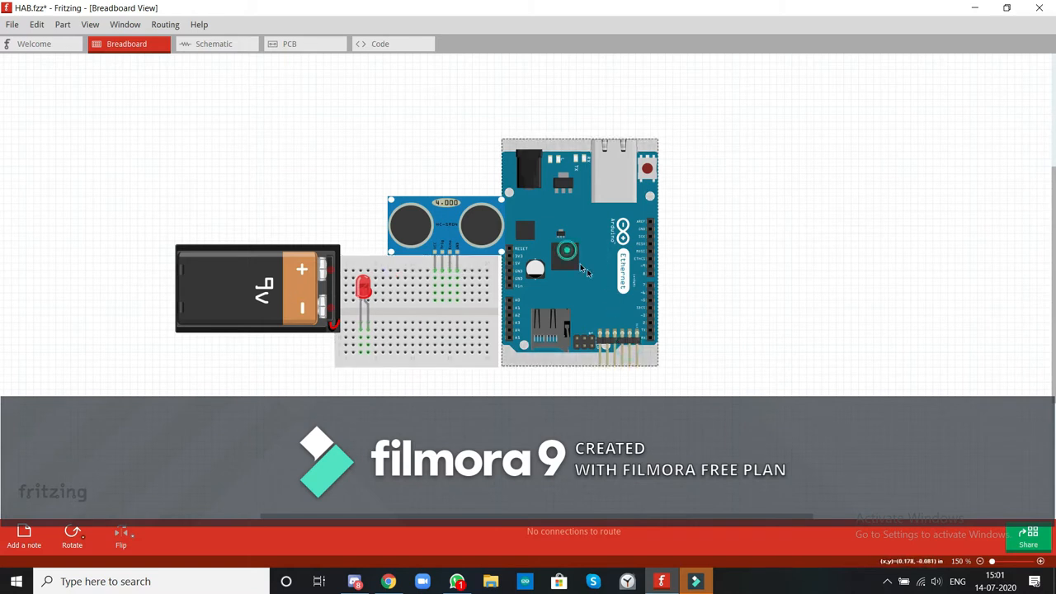
left_click(742, 261)
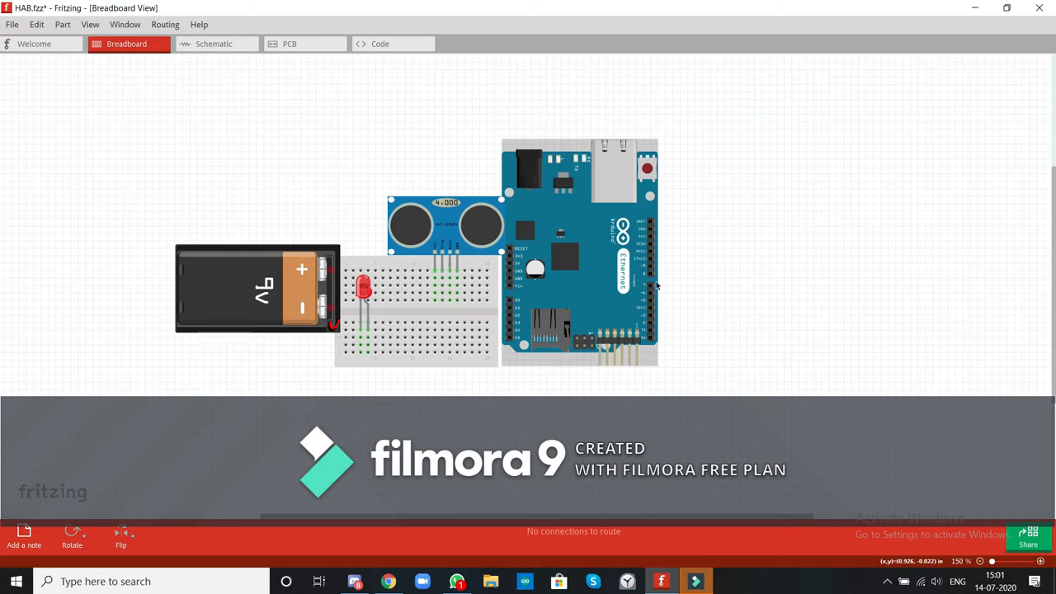
left_click(726, 299)
left_click(563, 283)
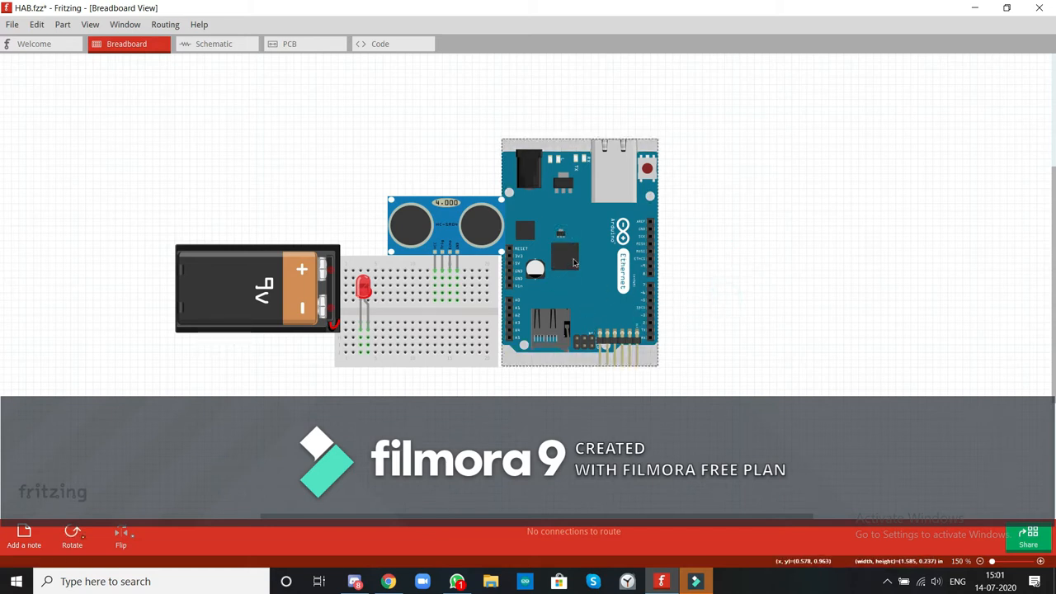
left_click_drag(585, 271, 622, 323)
left_click_drag(615, 277, 594, 293)
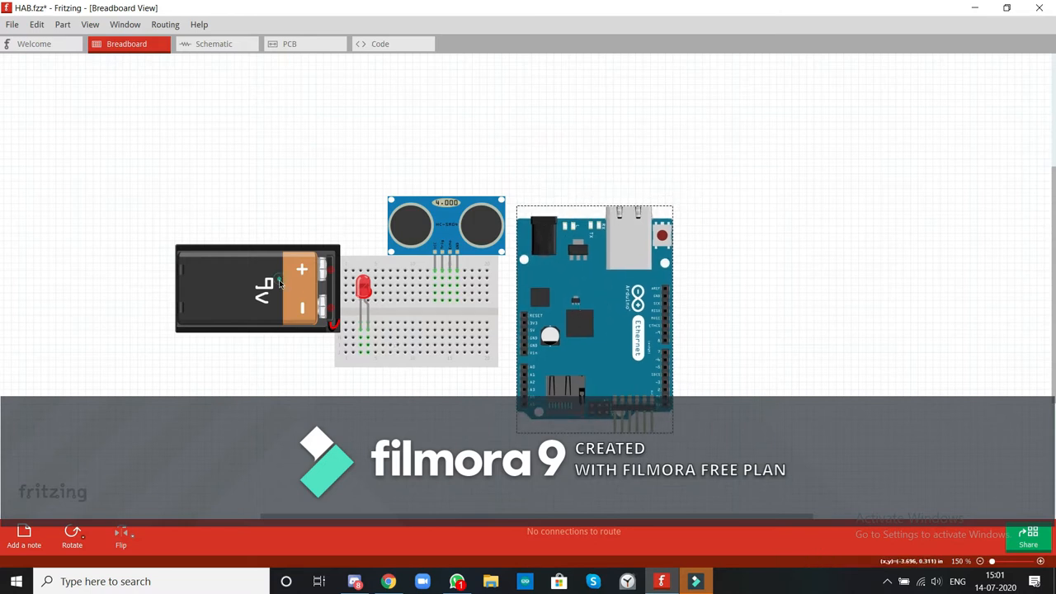
Rotate the 9V battery 90° clockwise and position it upright directly left of the breadboard.
left_click_drag(280, 283, 288, 357)
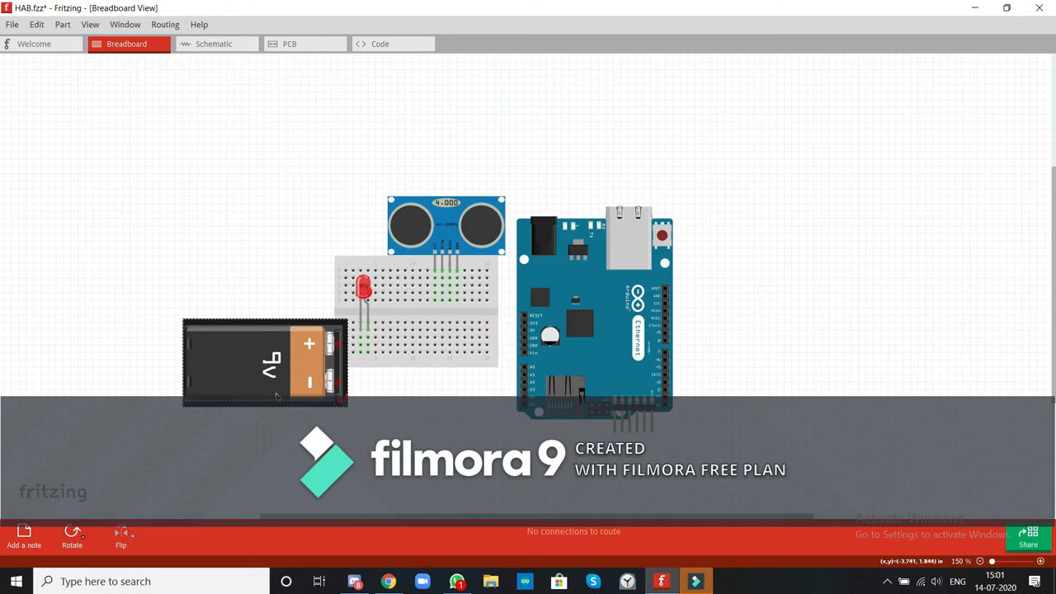
left_click_drag(277, 395, 279, 422)
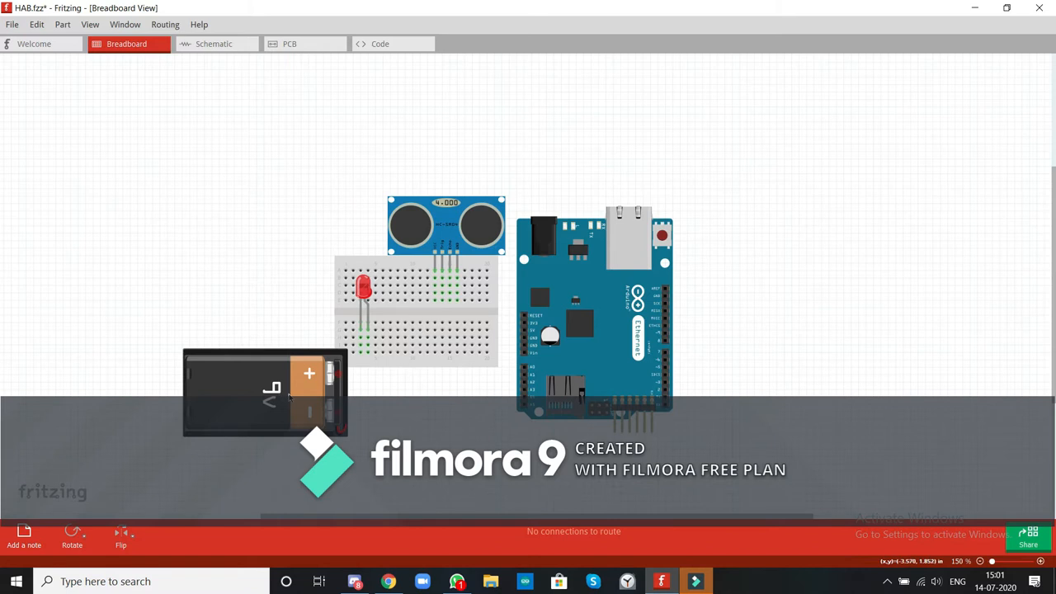
right_click(288, 395)
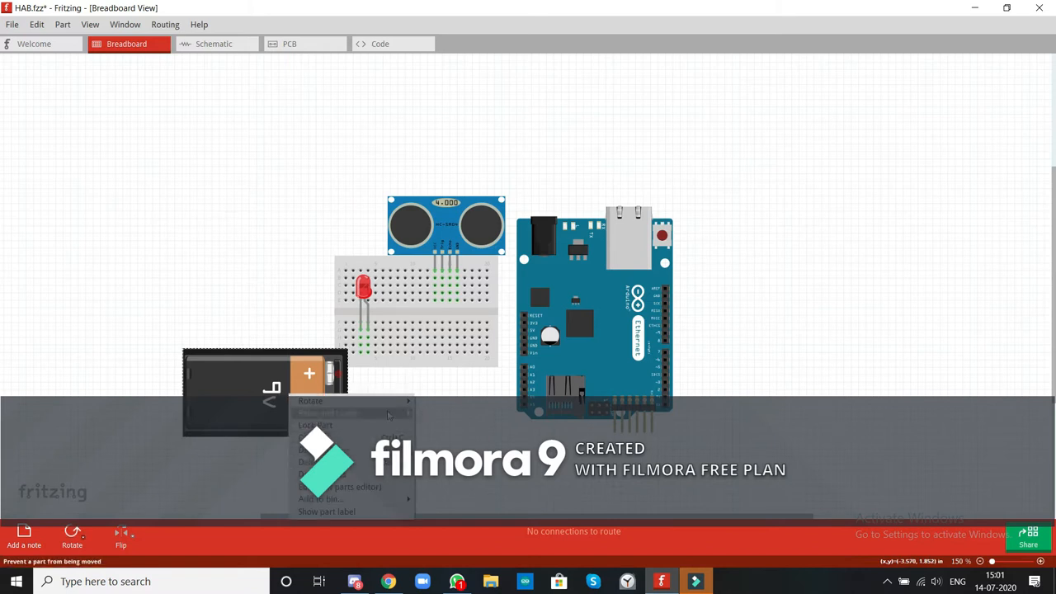
mouse_move(400, 402)
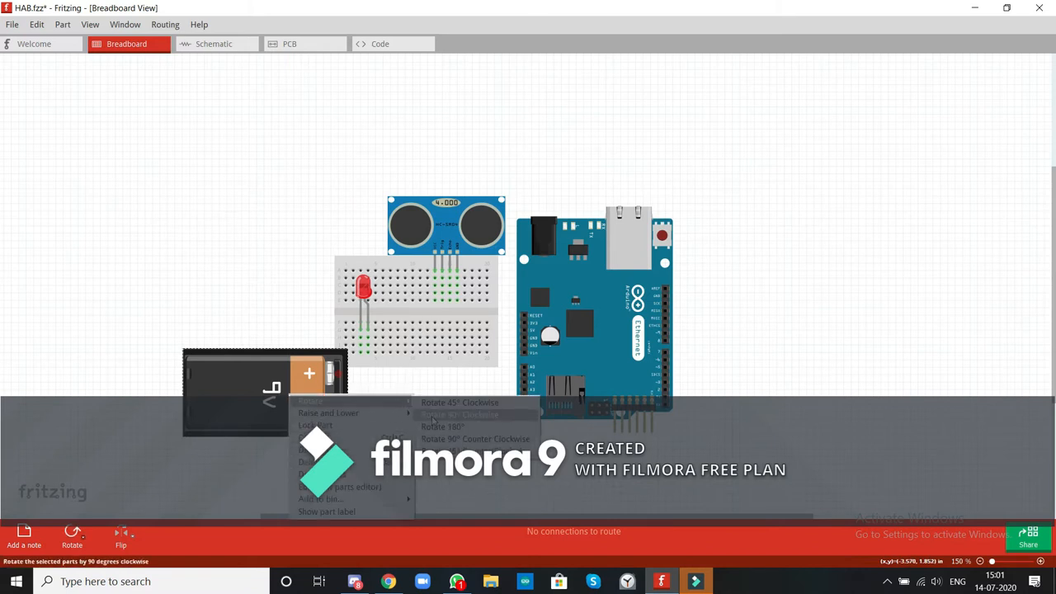
left_click(432, 417)
left_click_drag(289, 388, 306, 336)
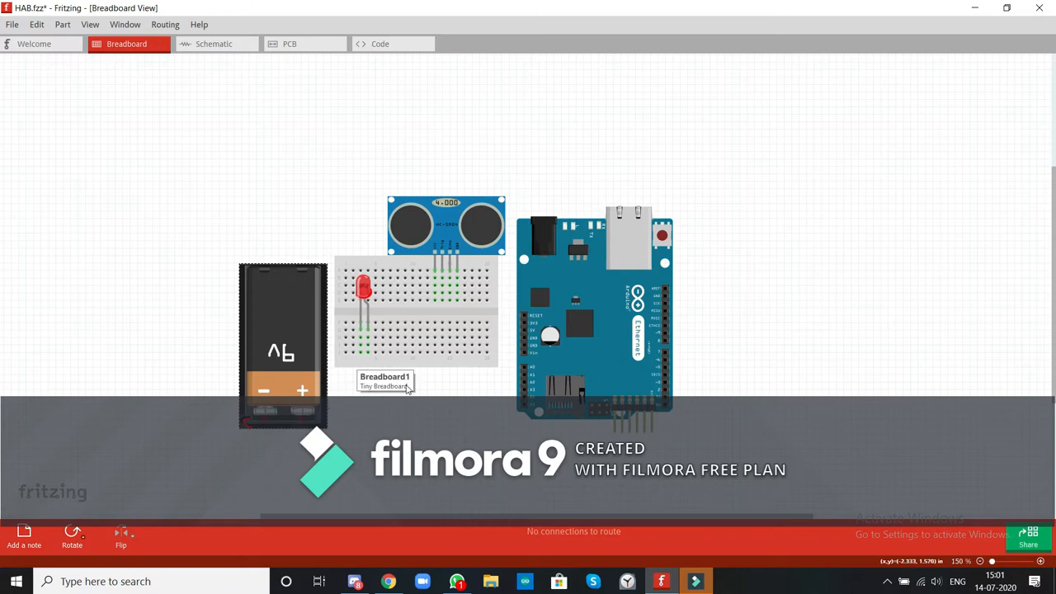
left_click_drag(368, 327, 370, 340)
left_click(370, 340)
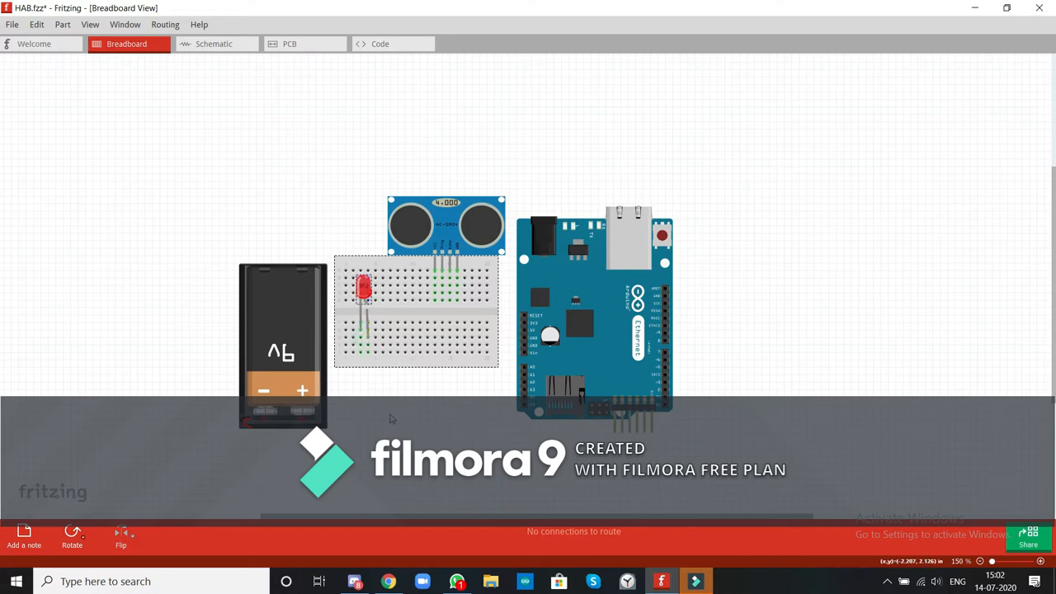
key("ctrl+z")
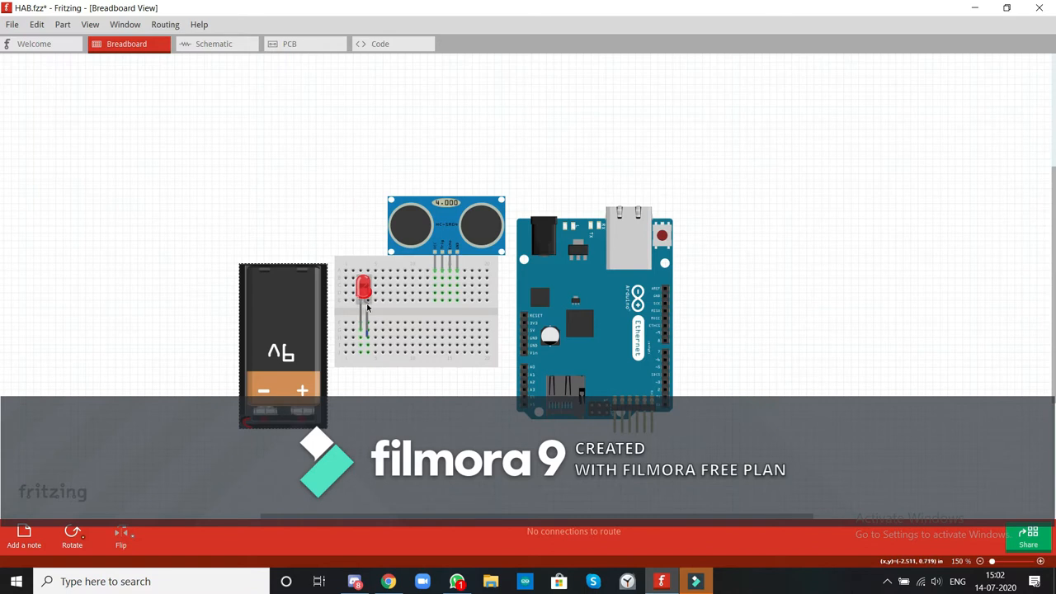
left_click_drag(369, 340, 368, 336)
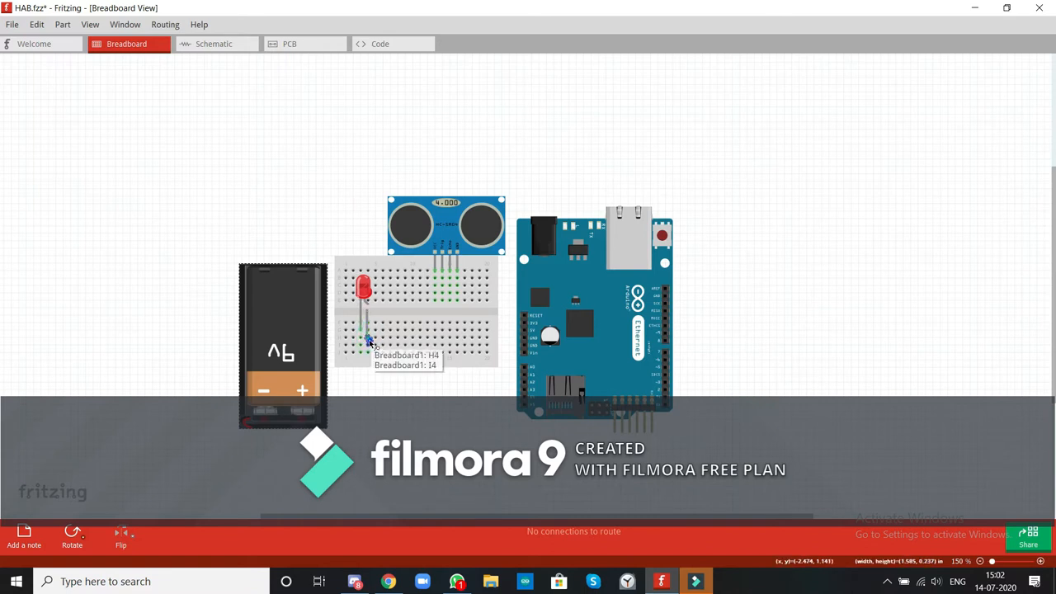
key("ctrl+z")
key("ctrl+z")
key("ctrl+z")
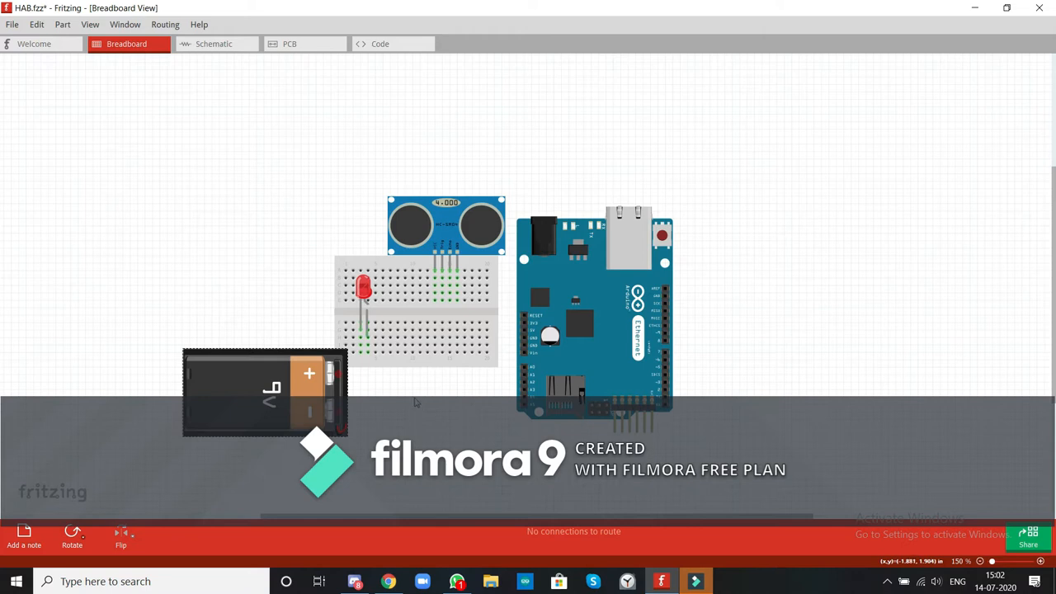
key("ctrl+z")
key("ctrl+z")
Adjust the LED's legs in the lower half of the breadboard and nudge the battery slightly up and left.
left_click_drag(370, 355, 363, 327)
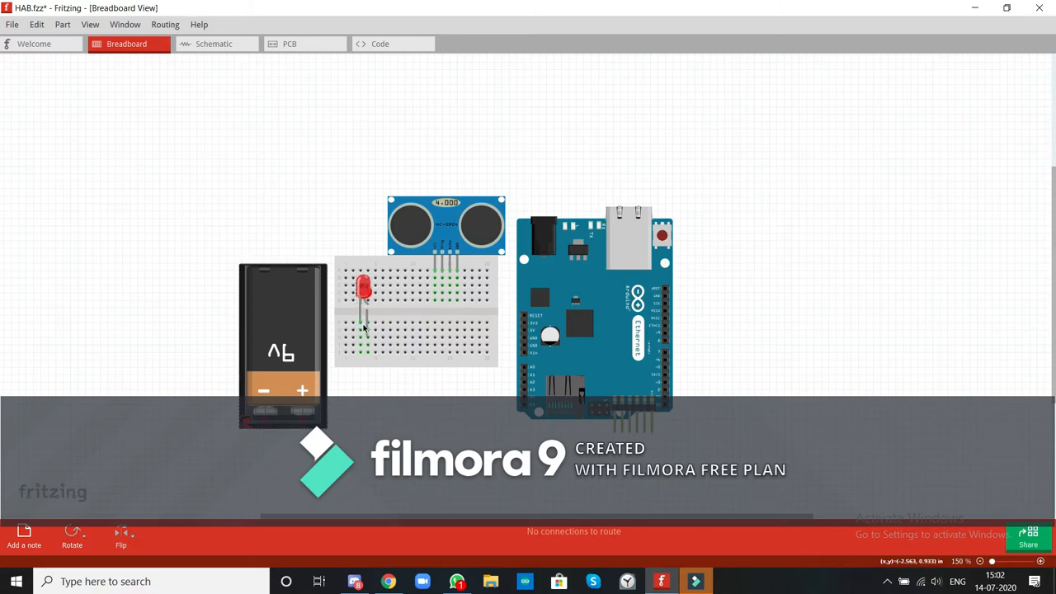
left_click_drag(361, 327, 361, 325)
left_click_drag(370, 338, 367, 339)
mouse_move(296, 429)
left_mouse_down()
mouse_move(480, 391)
mouse_move(397, 391)
mouse_move(288, 422)
left_mouse_up()
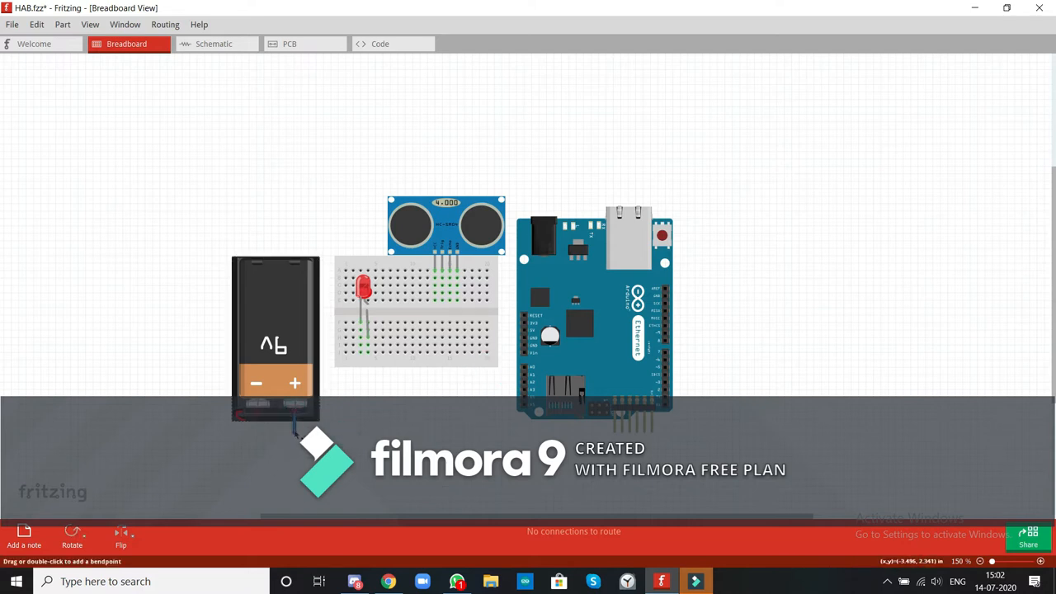
Wire the battery's positive terminal to the Arduino's Vin and its negative terminal to the LED's left-leg column.
left_click_drag(280, 444, 515, 383)
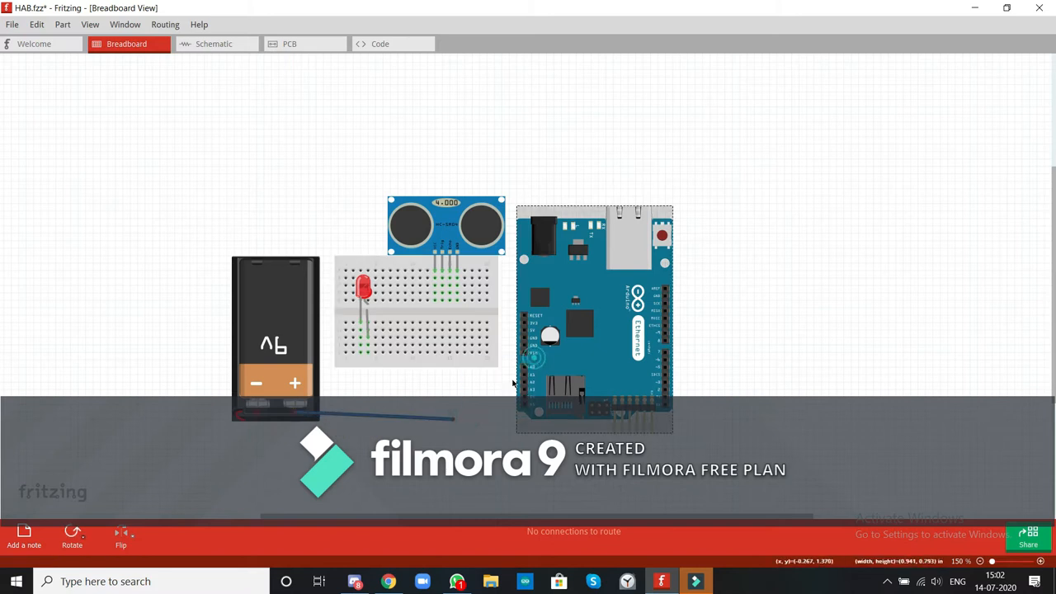
left_click_drag(455, 420, 523, 354)
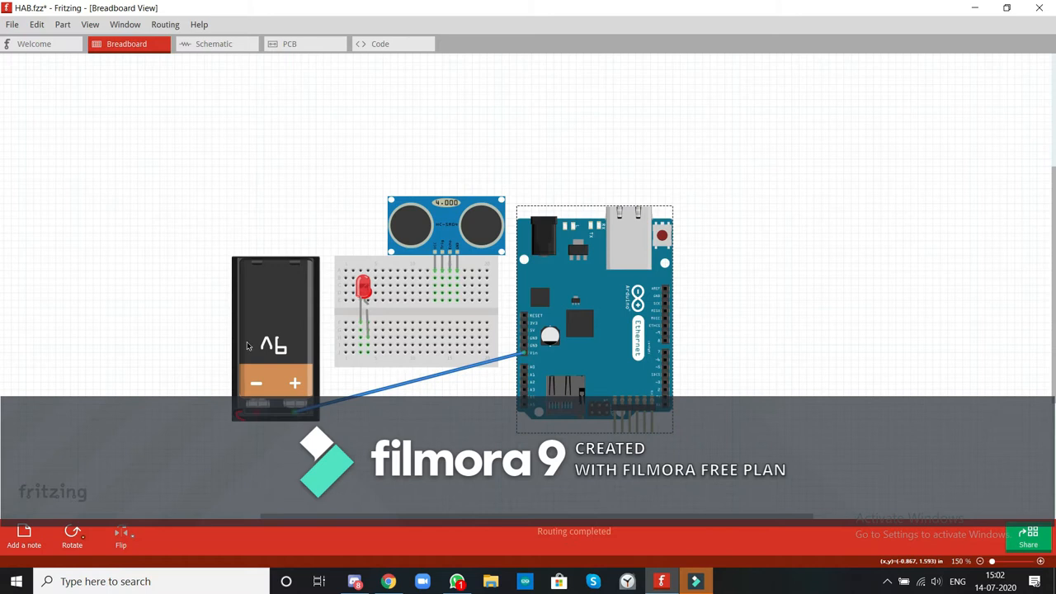
left_click_drag(258, 414, 362, 336)
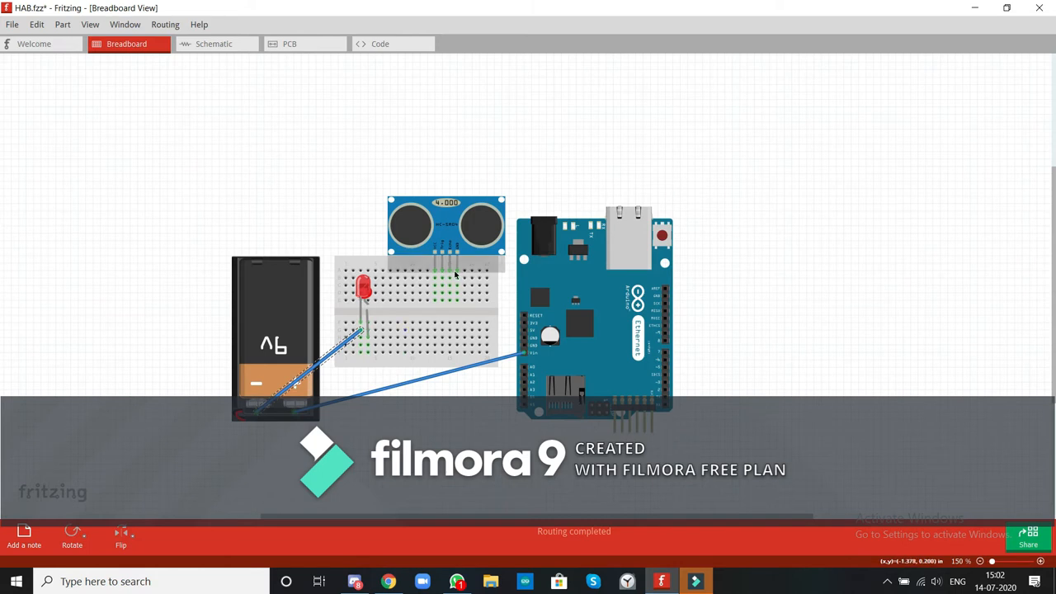
Wire the sensor's GND and the Arduino's GND to the LED's left-leg column, and the Arduino's 5V to the sensor's VCC column.
left_click_drag(460, 276, 368, 343)
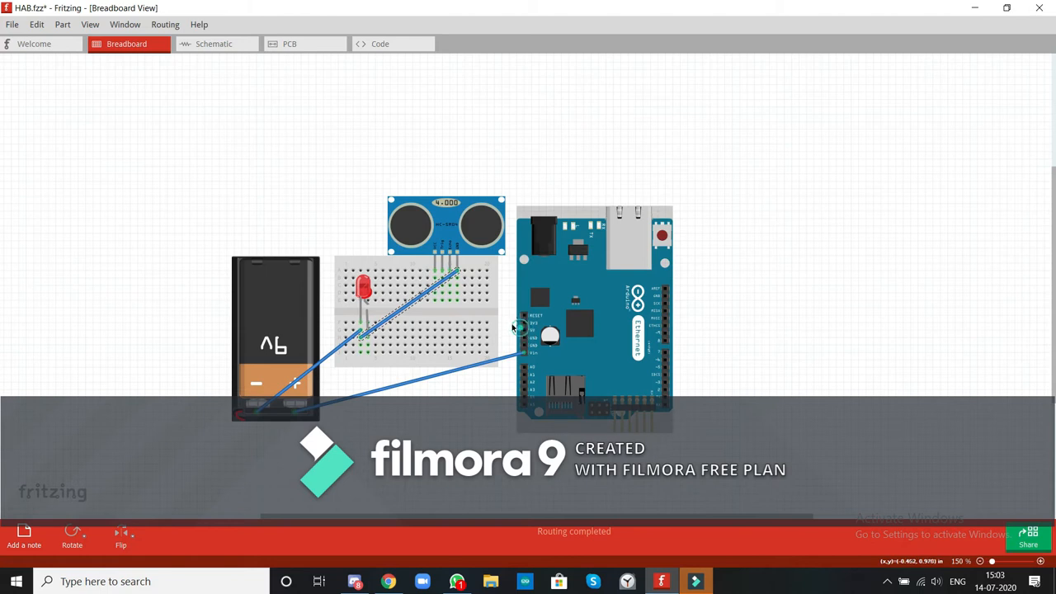
left_click_drag(525, 333, 499, 320)
mouse_move(583, 344)
left_mouse_down()
mouse_move(606, 360)
mouse_move(567, 349)
left_mouse_up()
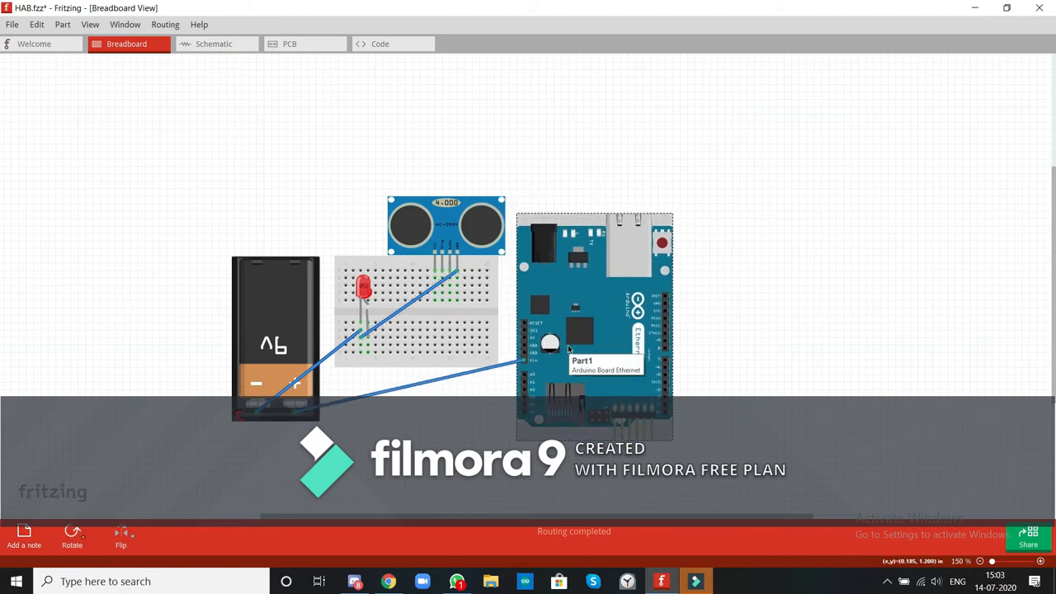
mouse_move(526, 340)
left_mouse_down()
mouse_move(450, 280)
mouse_move(438, 283)
left_mouse_up()
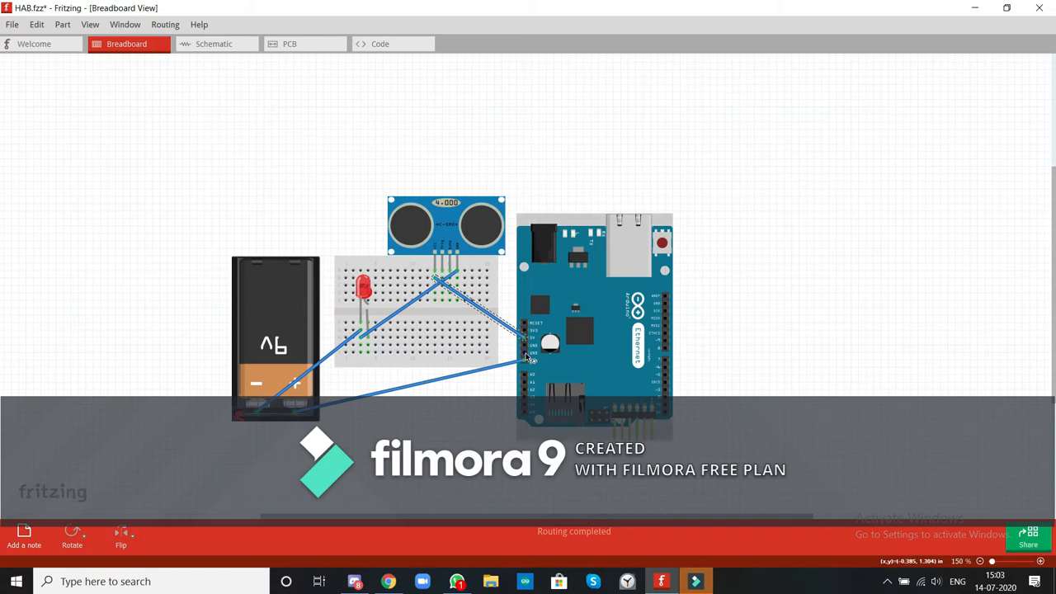
left_click_drag(527, 352, 369, 354)
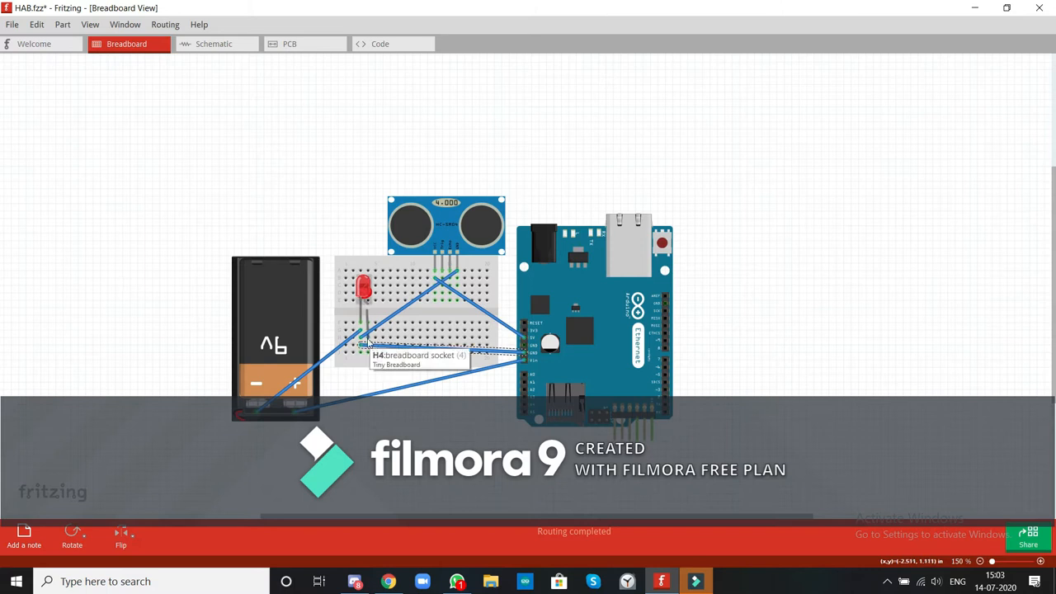
Find a Resistor in the parts library, place it right of the LED and wire it between the LED's right-leg column and the sensor's VCC column.
left_click(124, 24)
left_click(124, 54)
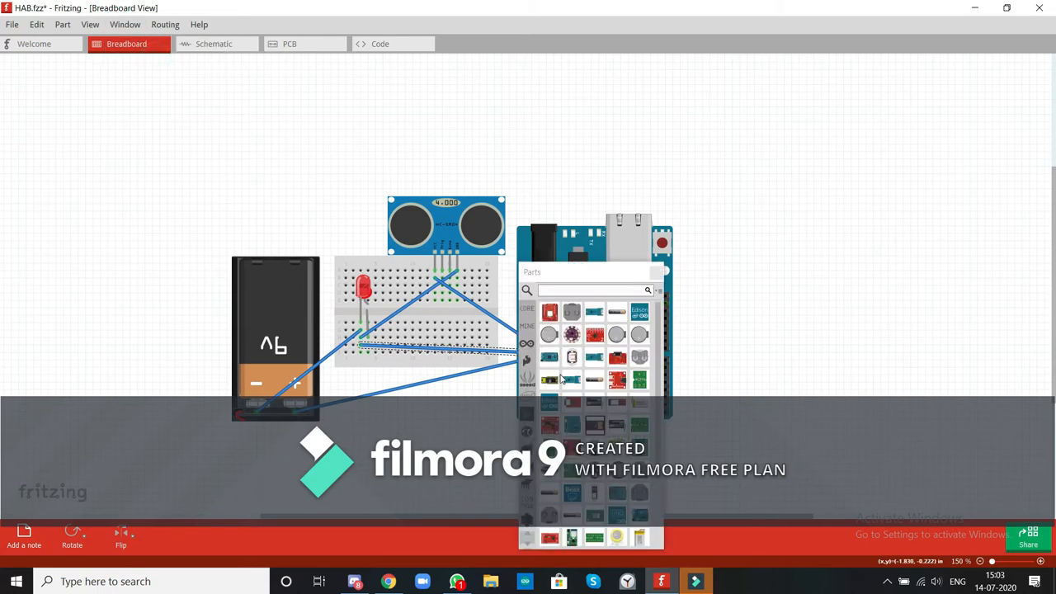
left_click(565, 289)
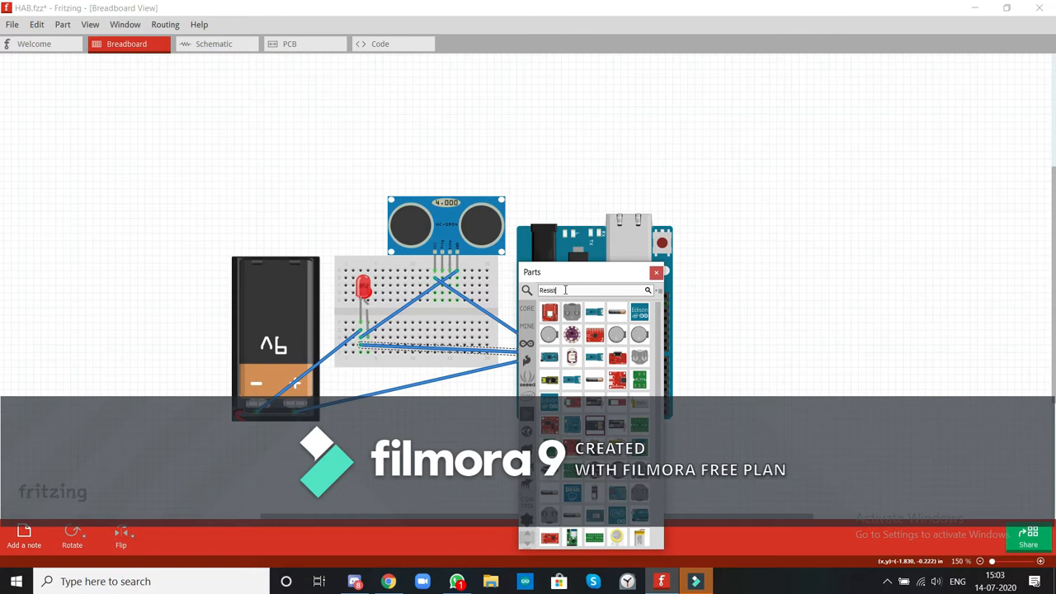
key("Return")
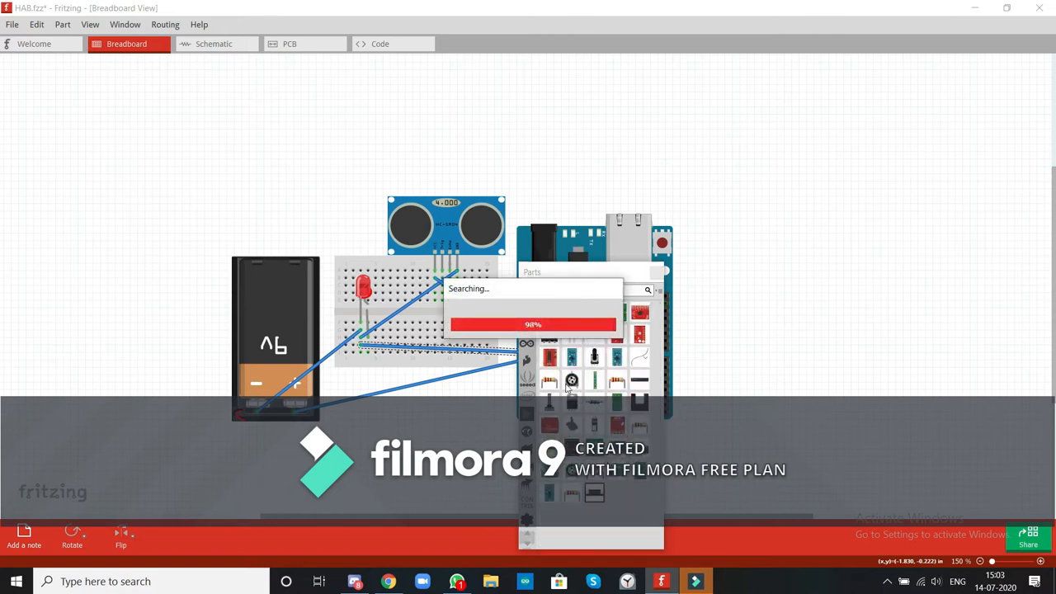
left_click_drag(549, 380, 439, 293)
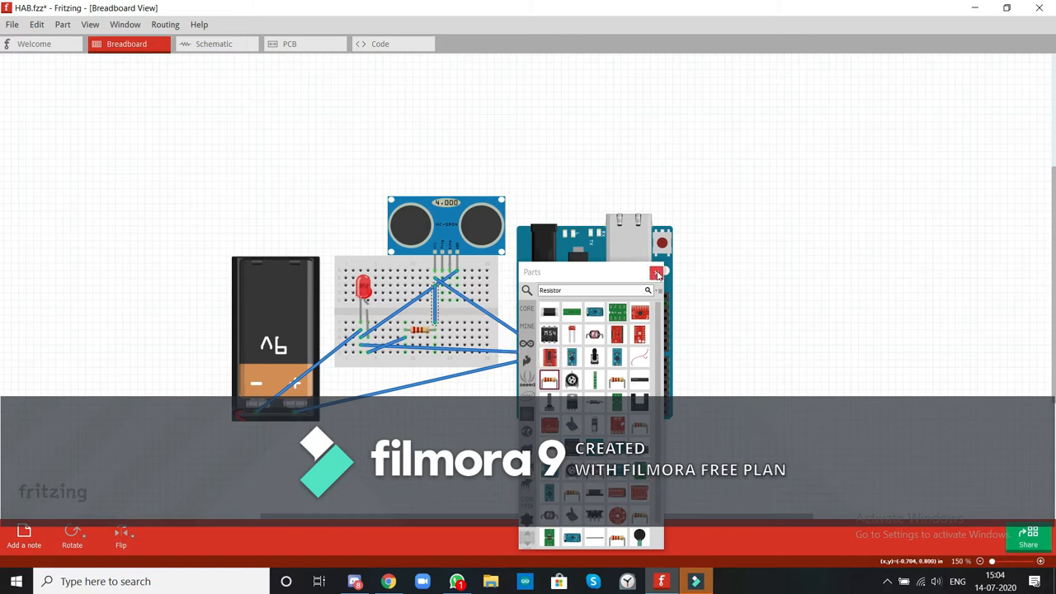
left_click(657, 273)
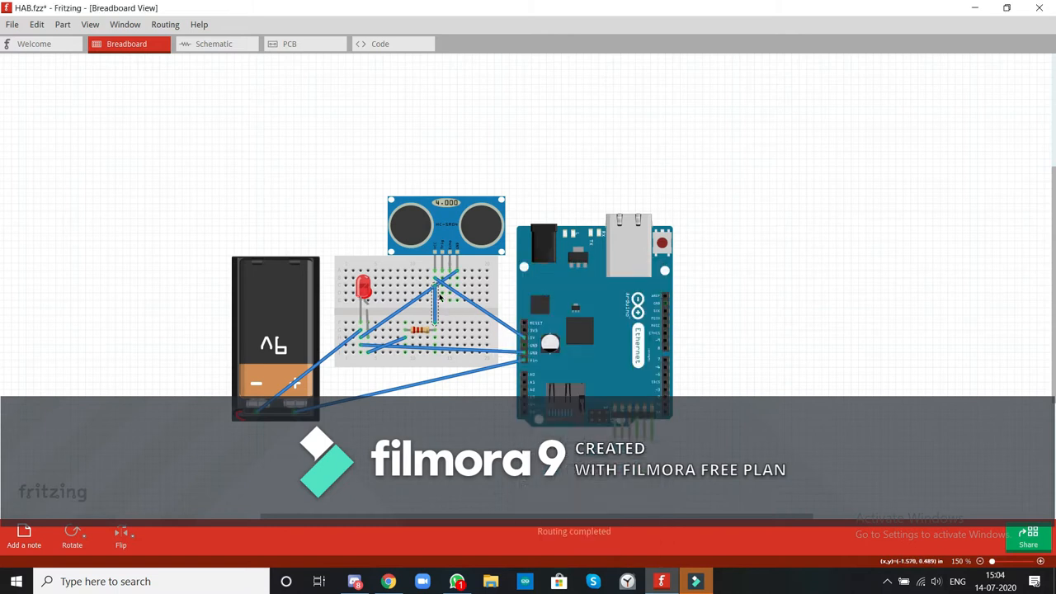
Wire the sensor's two middle pins to two adjacent digital pins on the right side of the Arduino.
left_click_drag(446, 300, 665, 372)
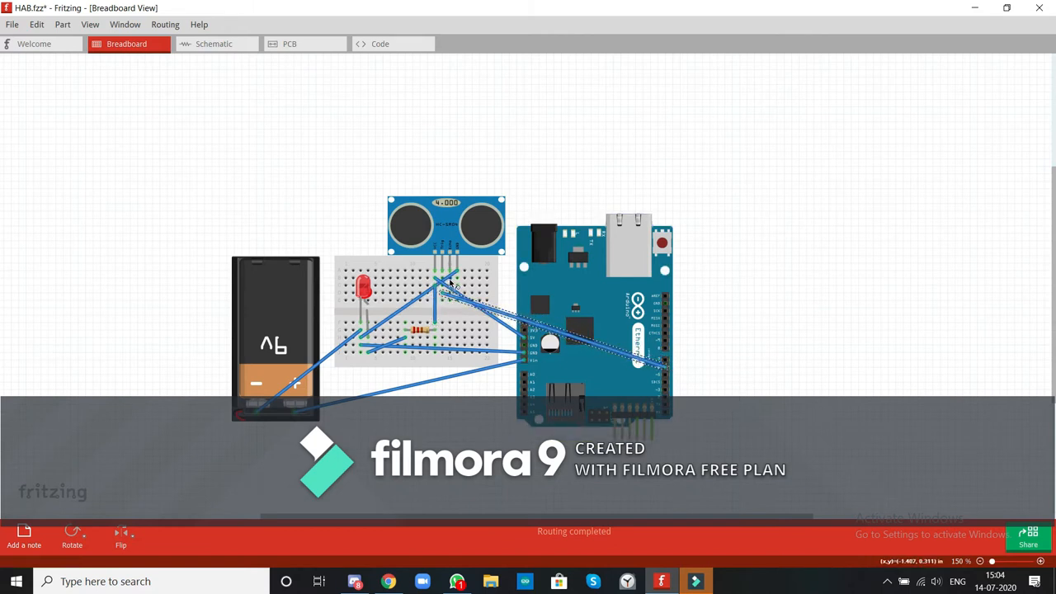
left_click_drag(636, 339, 666, 363)
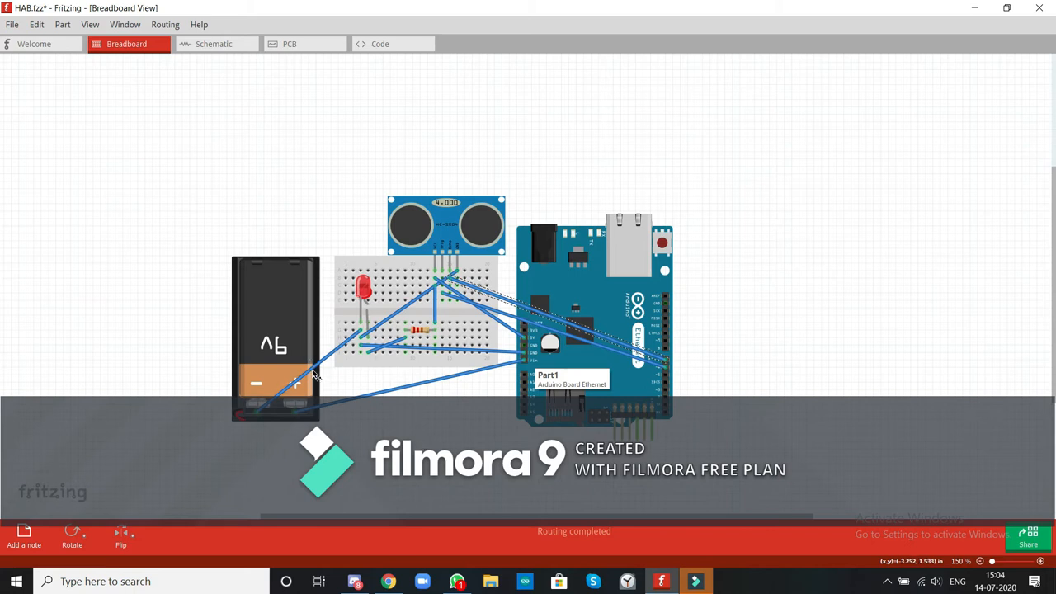
Bend both battery wires and the Arduino GND wire into right-angled routes, running the GND wire just below the breadboard.
left_click_drag(307, 369, 256, 334)
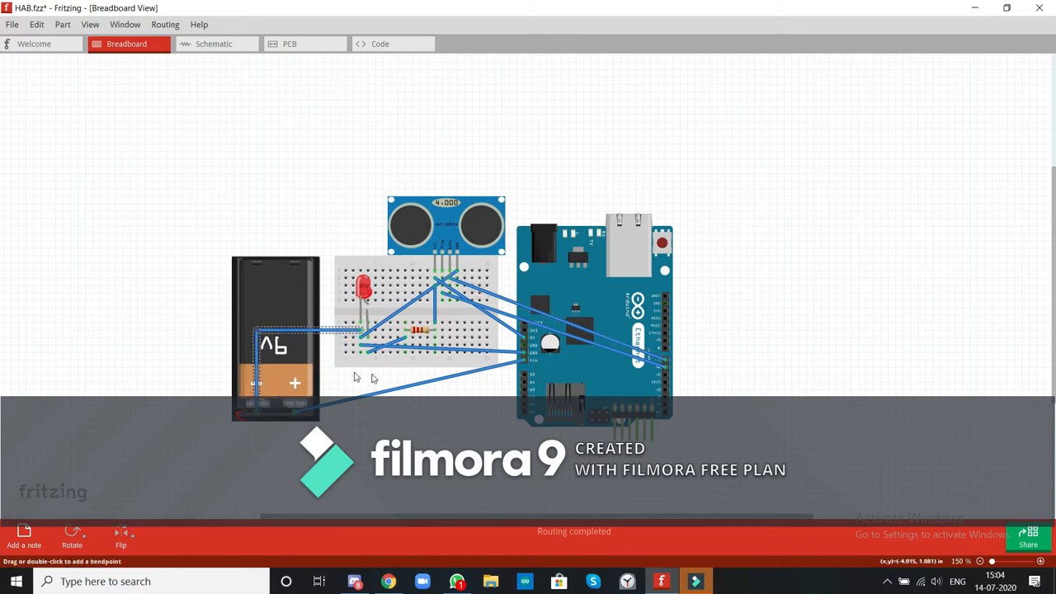
left_click_drag(400, 391, 494, 361)
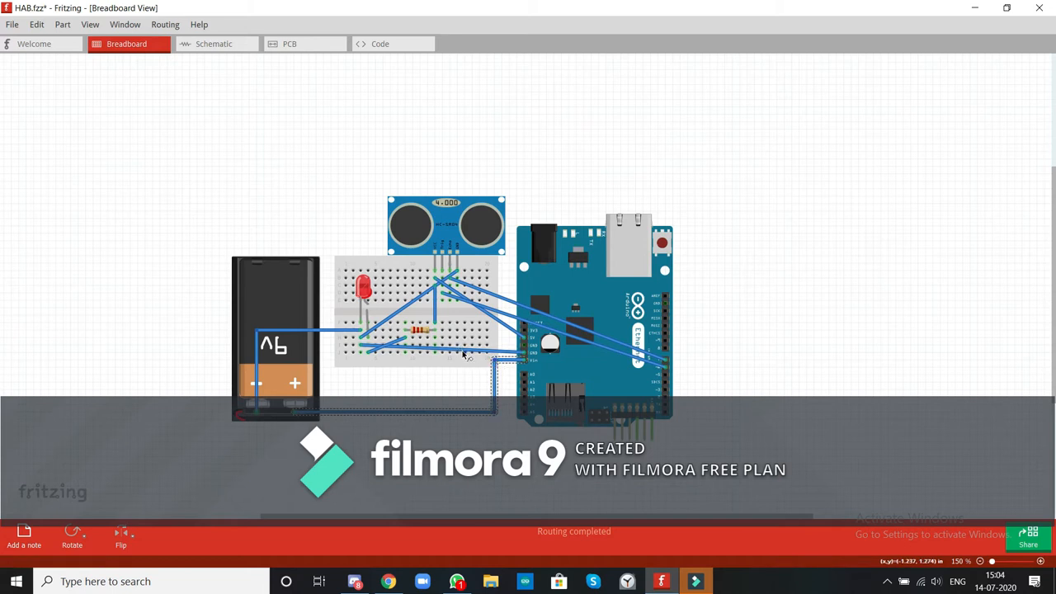
key("ctrl+z")
left_click_drag(495, 361, 360, 378)
key("ctrl+z")
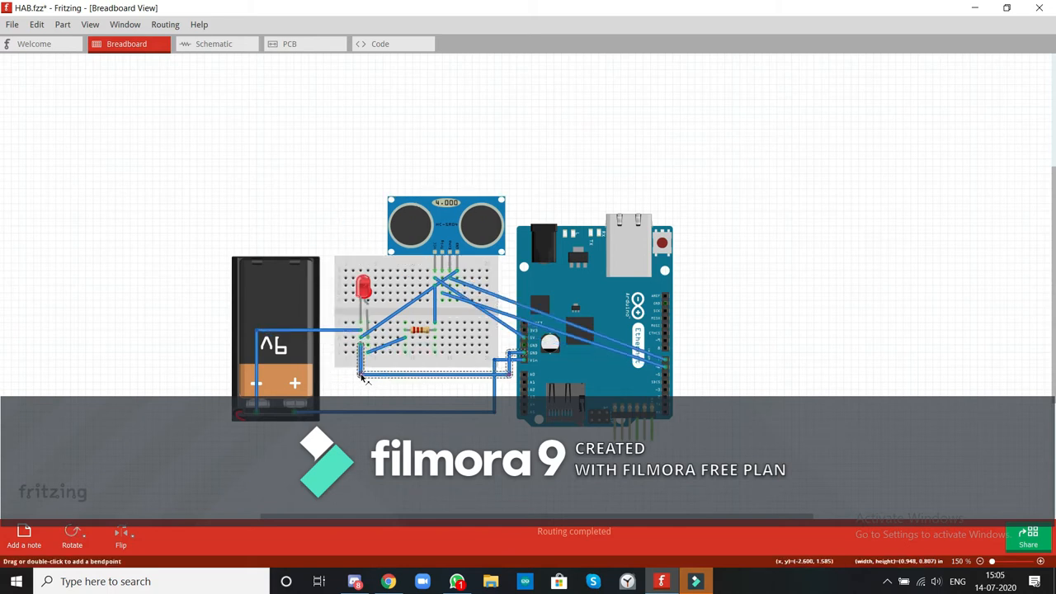
Bend the wire between the LED's right-leg column and the resistor into a right angle.
left_click(395, 345)
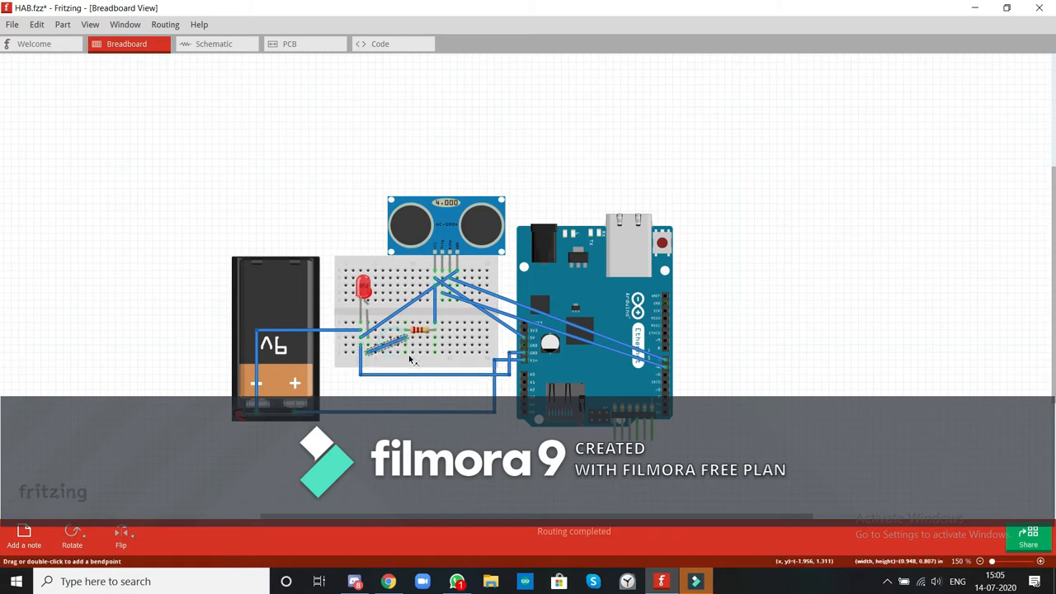
left_click_drag(391, 344, 370, 343)
left_click(370, 350)
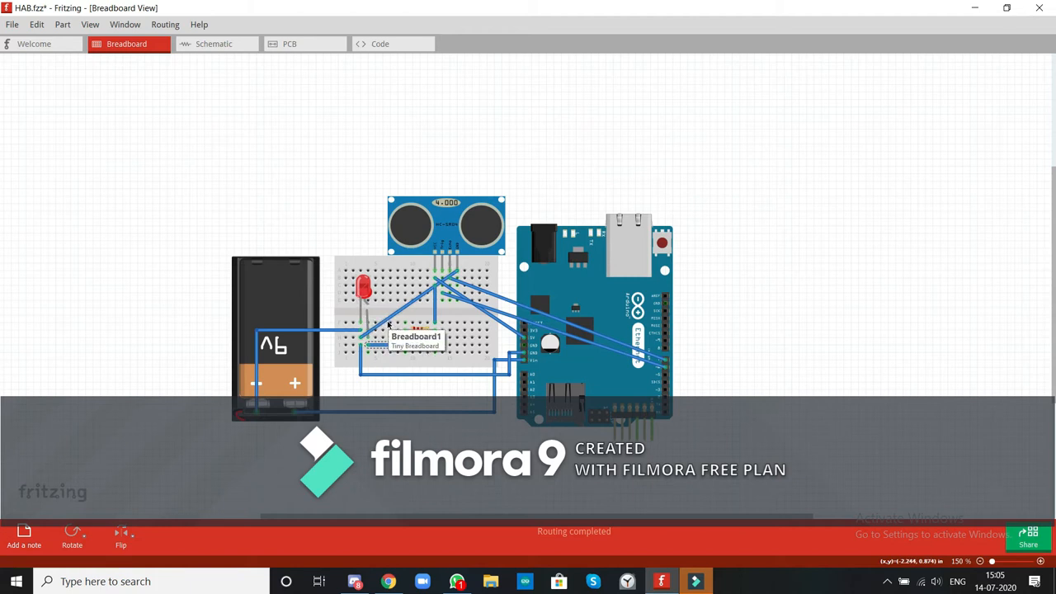
Reroute the sensor's GND wire squarely along the breadboard's upper edge and down beside the LED, and bend the 5V wire into a right angle.
mouse_move(457, 271)
left_mouse_down()
mouse_move(381, 310)
mouse_move(385, 295)
mouse_move(450, 298)
mouse_move(456, 281)
left_mouse_up()
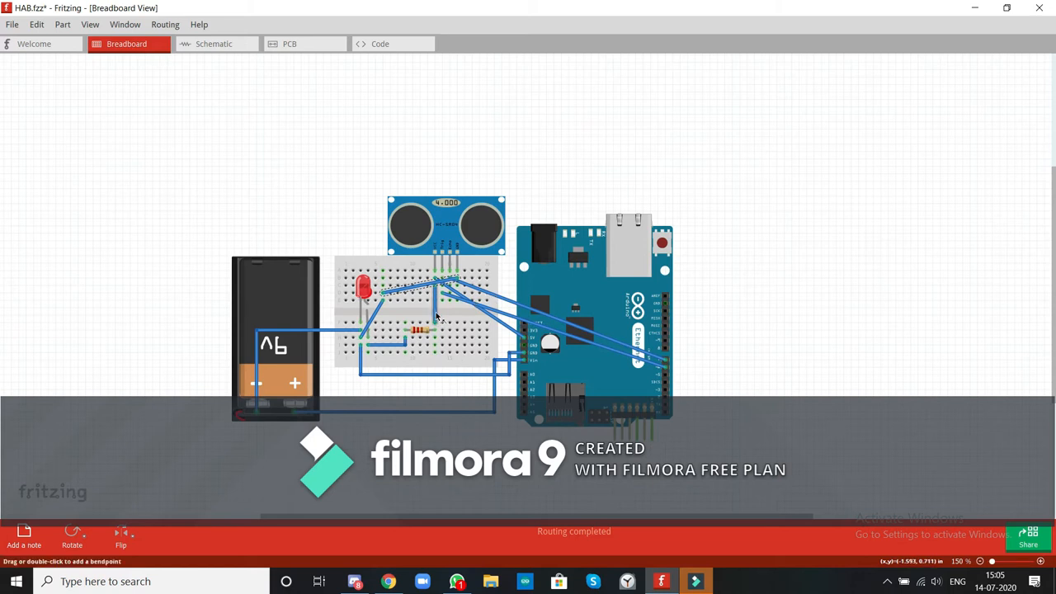
left_click_drag(404, 286, 382, 255)
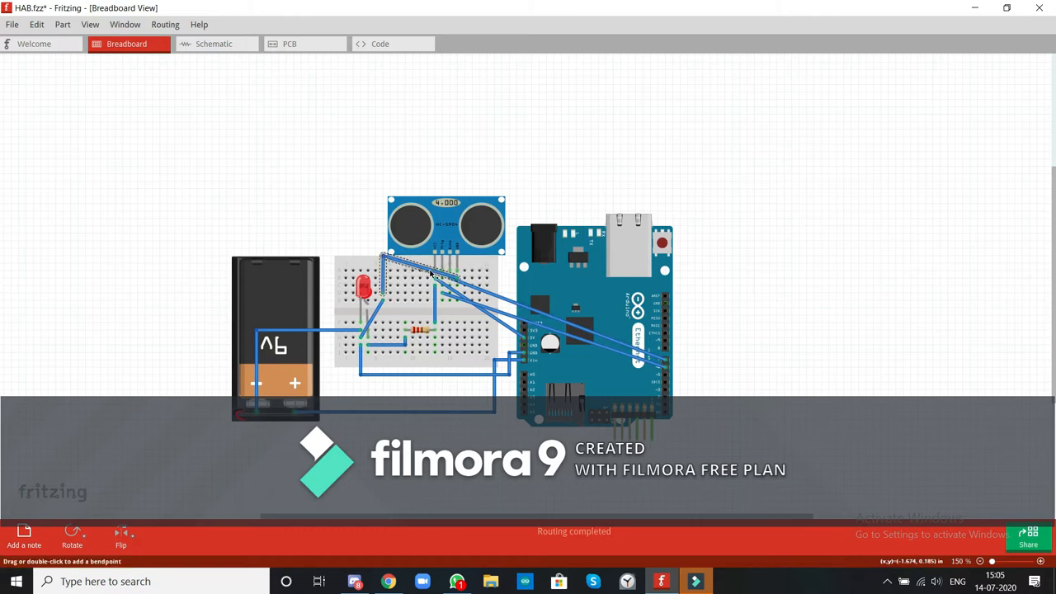
left_click_drag(432, 272, 459, 263)
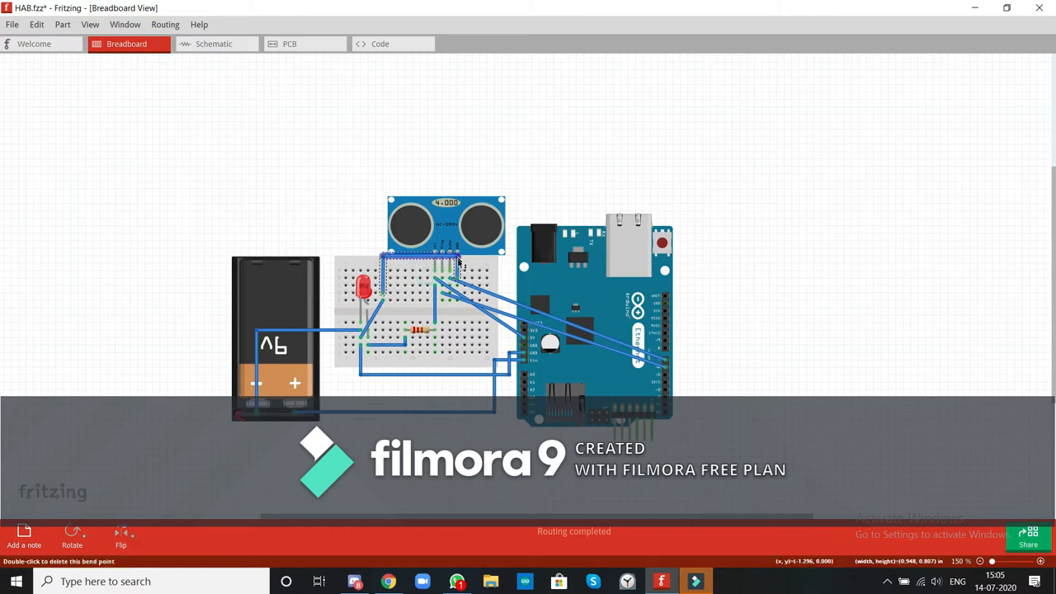
left_click_drag(375, 325, 383, 337)
left_click(389, 336)
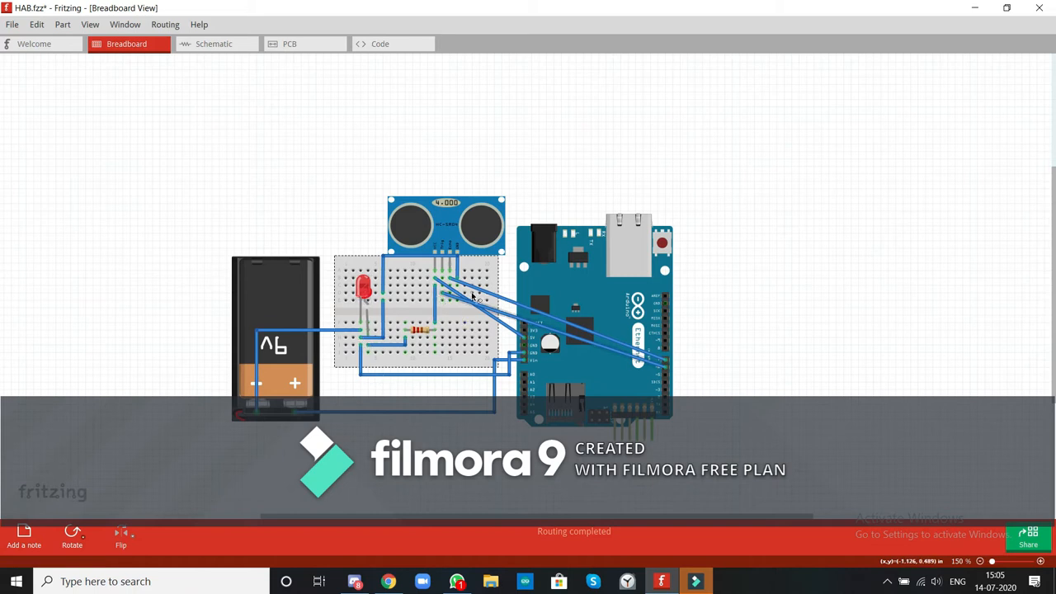
left_click_drag(485, 316, 436, 340)
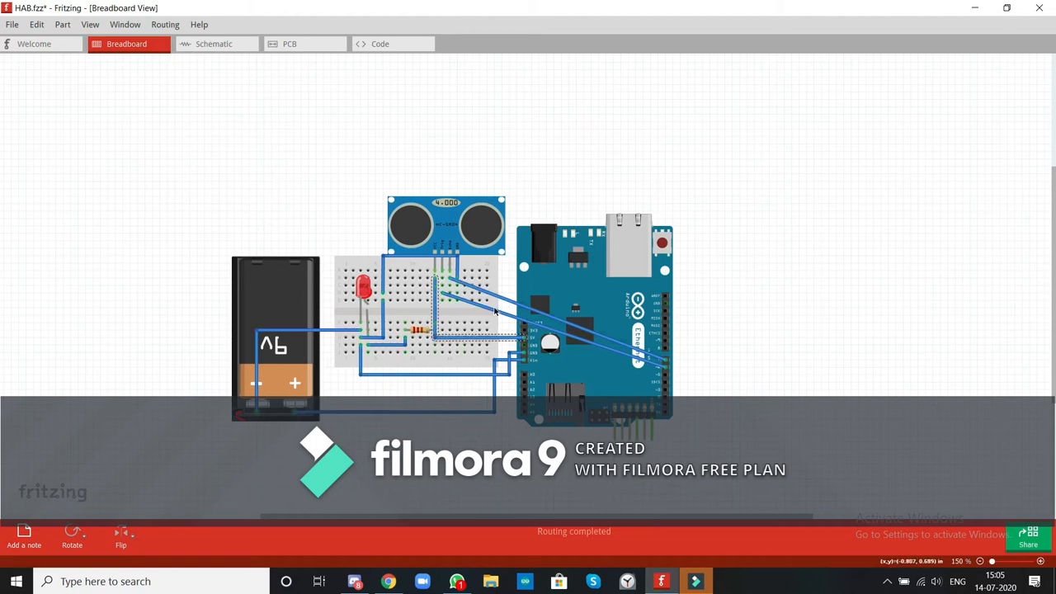
Route one sensor signal wire squarely above the sensor and around the Arduino, and bend the other down and straight across the board.
left_click(518, 302)
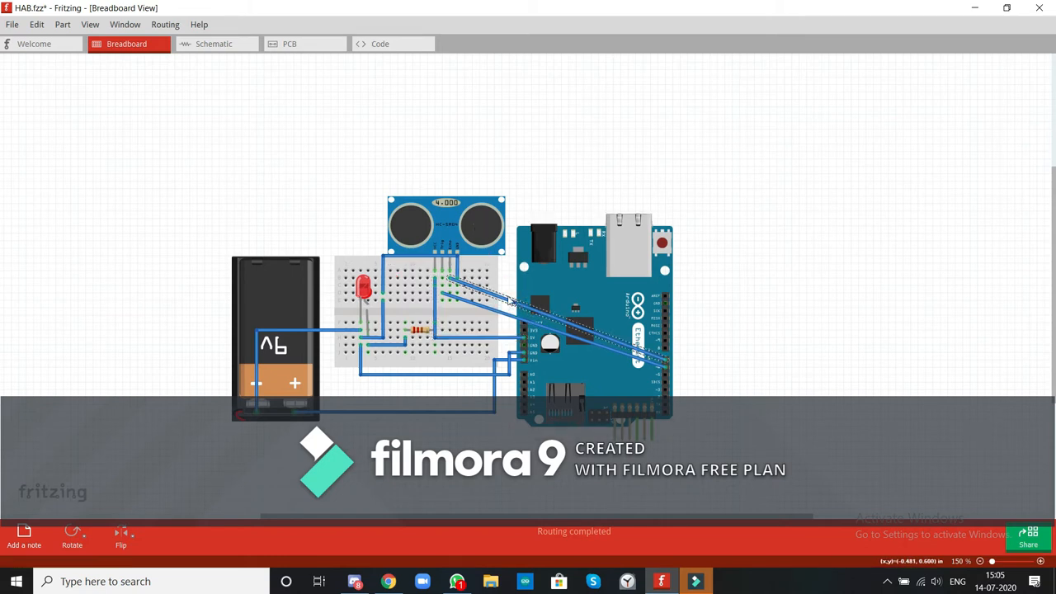
left_click_drag(509, 288, 454, 173)
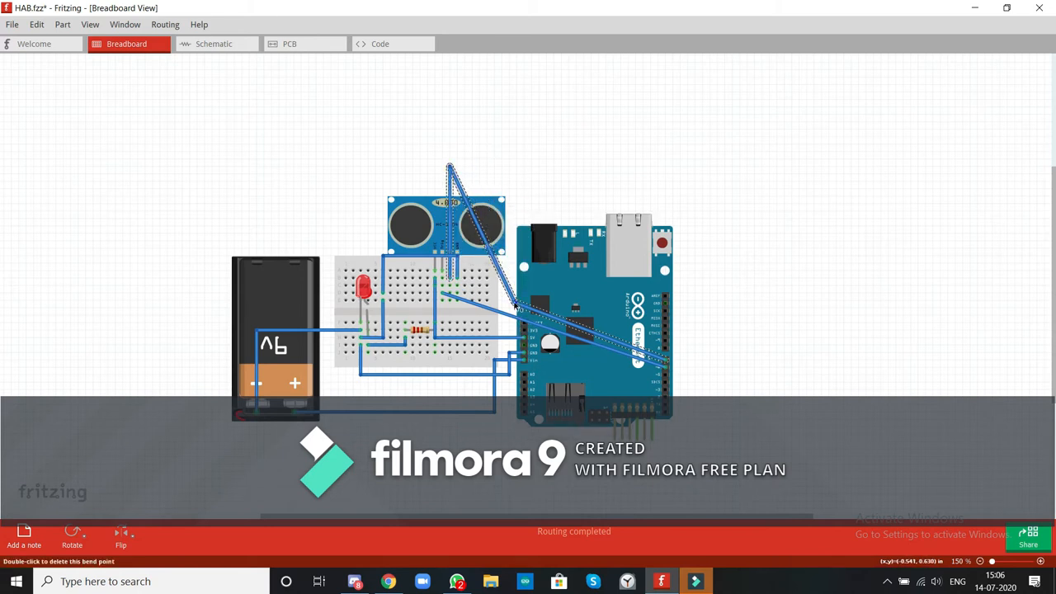
left_click_drag(515, 304, 703, 169)
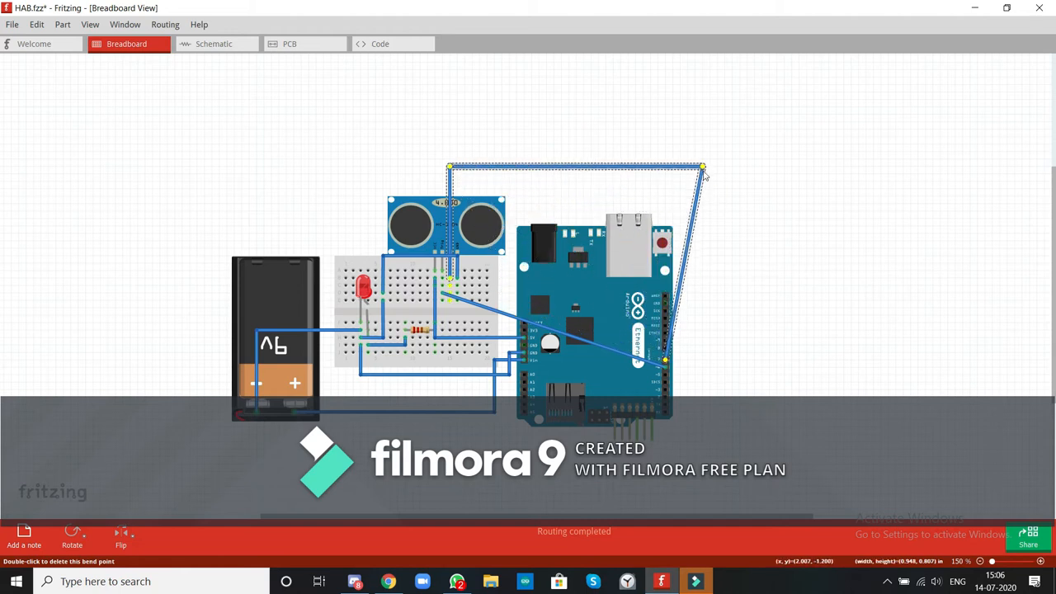
left_click_drag(677, 313, 697, 359)
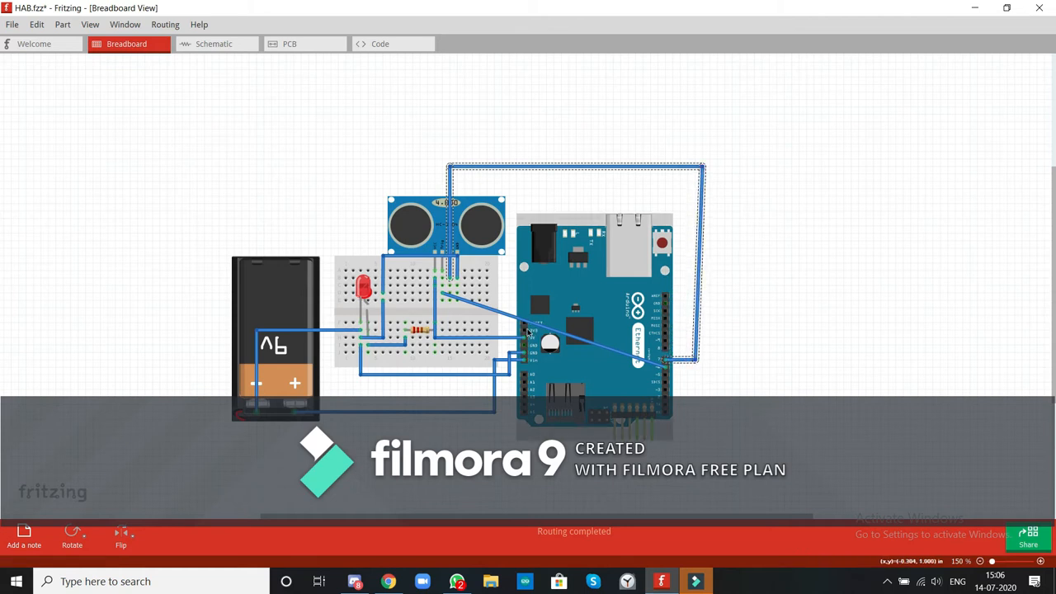
left_click_drag(528, 330, 442, 373)
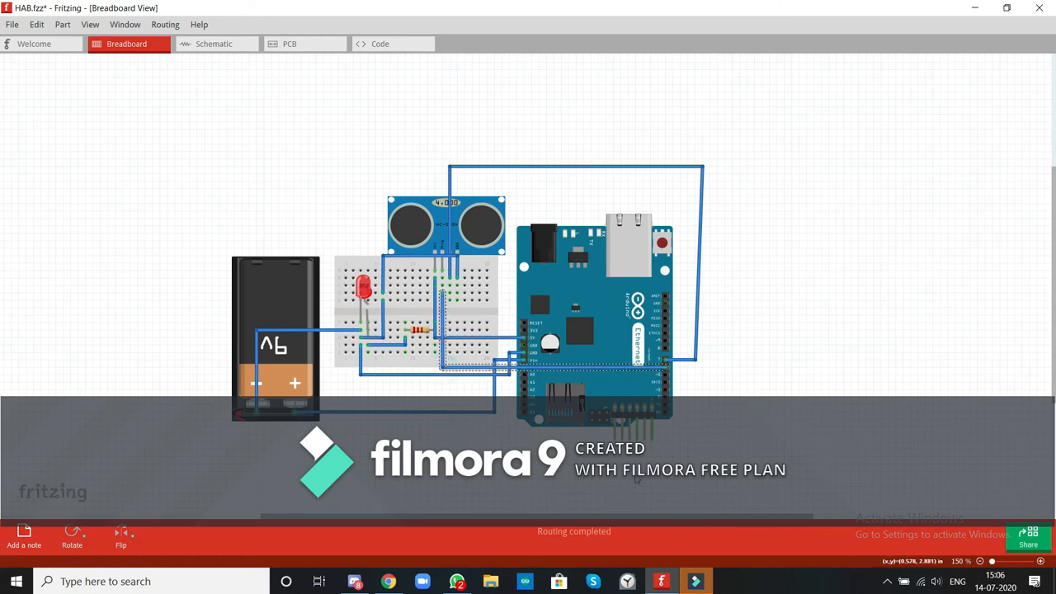
left_click_drag(701, 168, 696, 167)
left_click(760, 197)
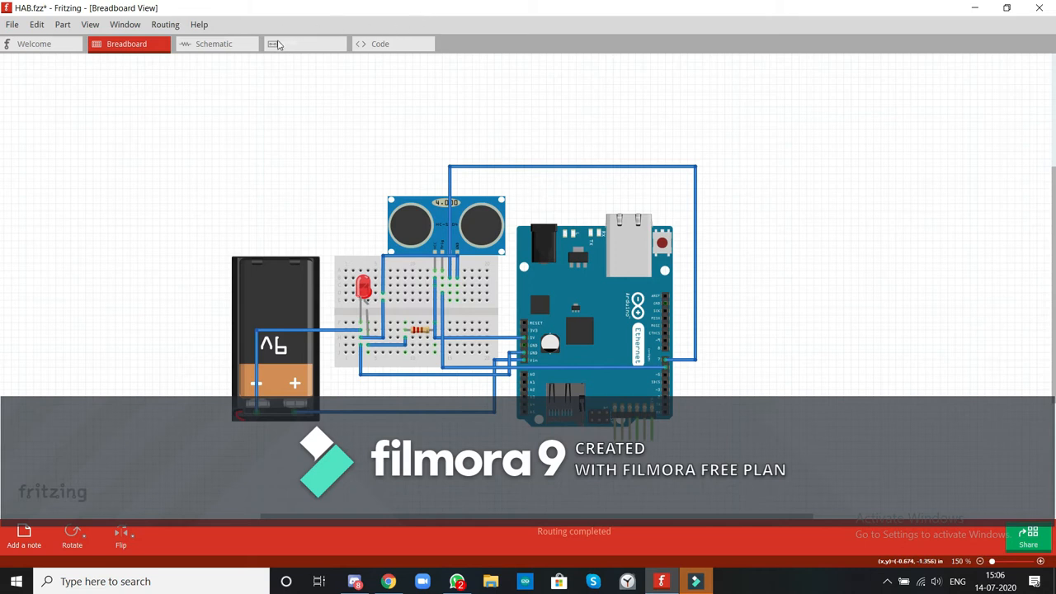
In the PCB view, create traces from the sensor's VCC pad to resistor R1 and from R1 to the Arduino's 5V pad.
left_click(273, 49)
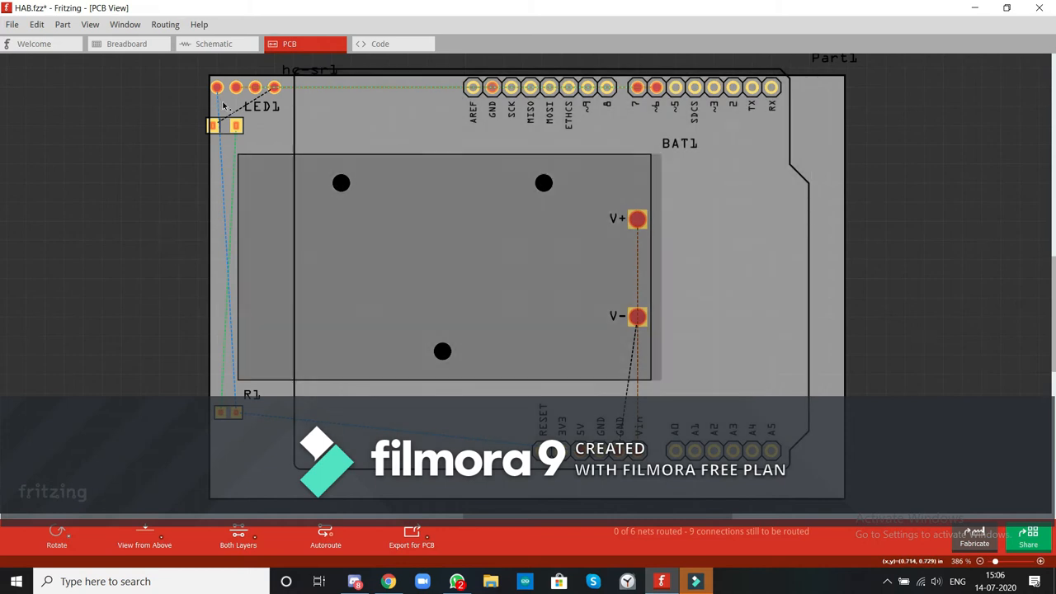
left_click_drag(225, 129, 237, 136)
double_click(224, 136)
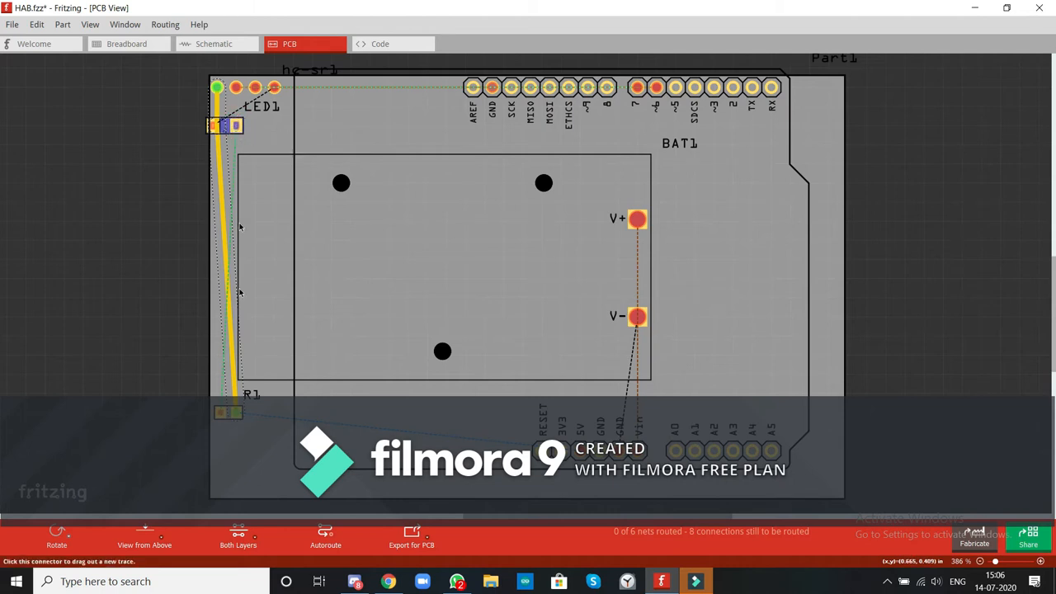
left_click(246, 430)
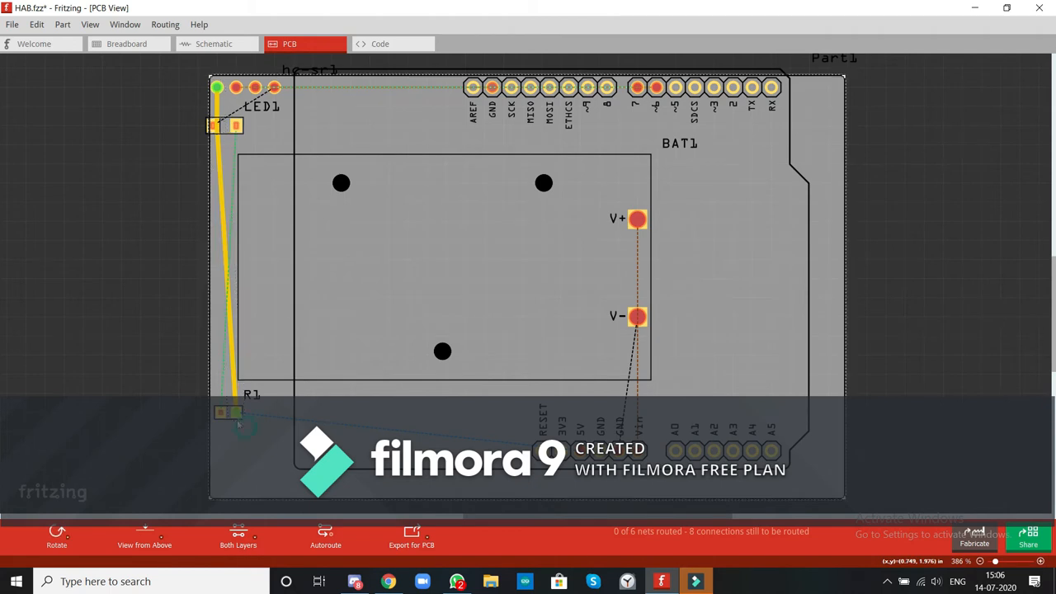
double_click(237, 413)
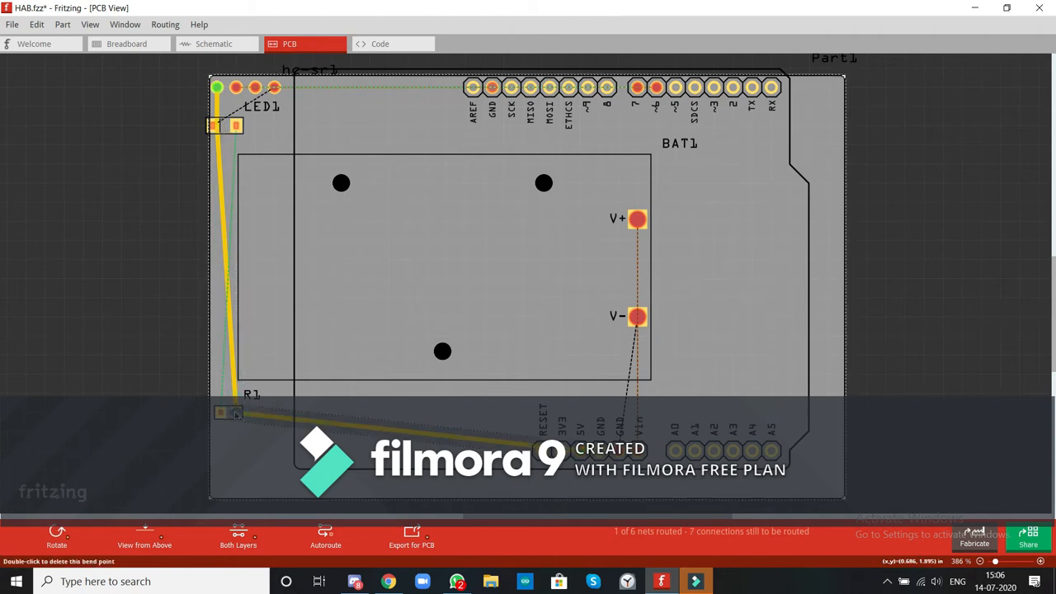
Add two bends to the R1-to-5V trace, one just above the 5V pad and one just above R1.
left_click(399, 432)
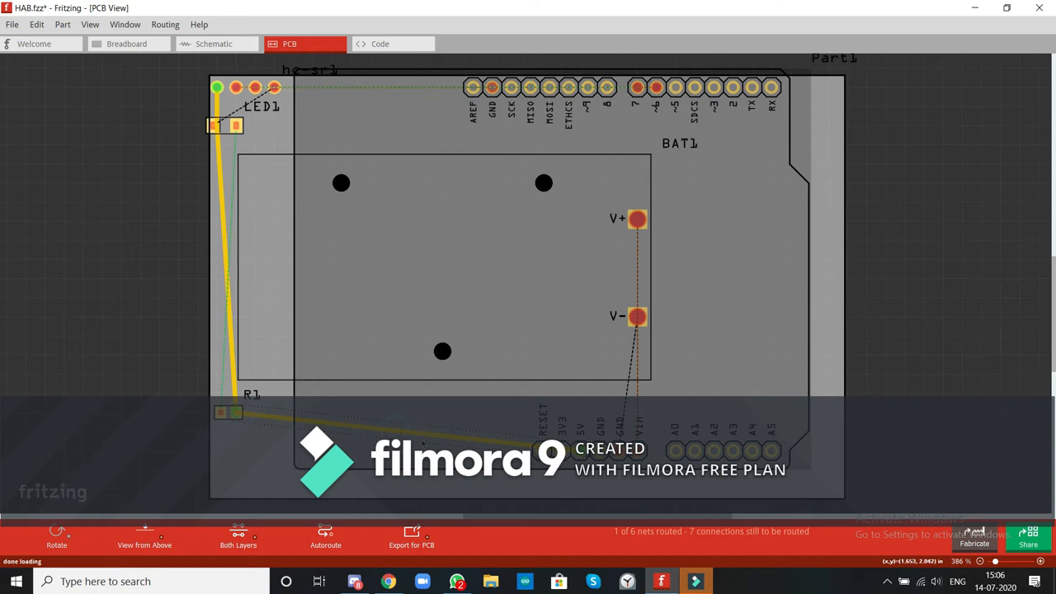
left_click_drag(450, 424, 582, 412)
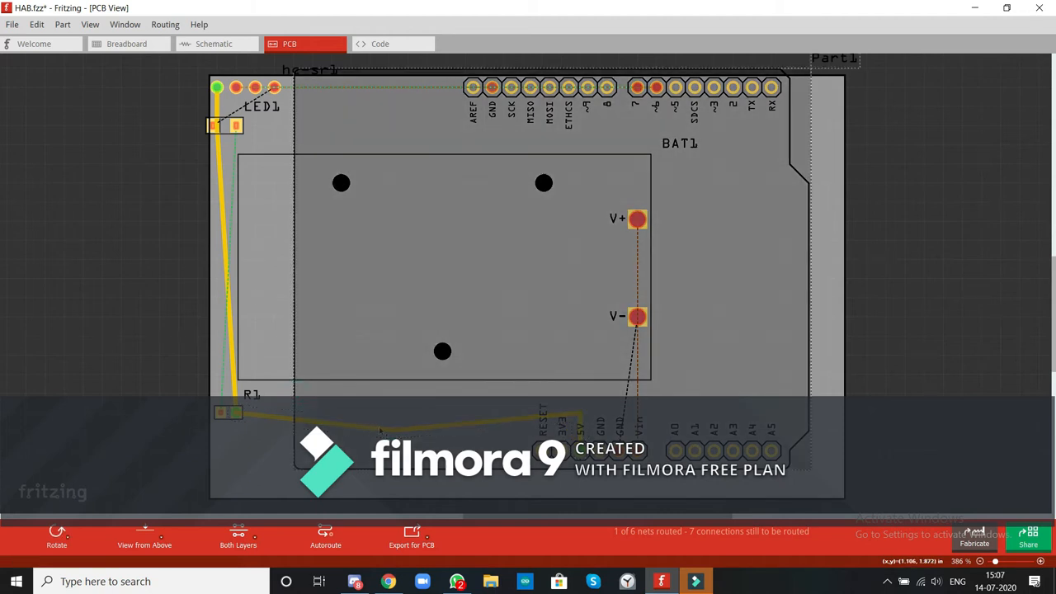
mouse_move(390, 430)
left_mouse_down()
mouse_move(218, 341)
mouse_move(246, 381)
left_mouse_up()
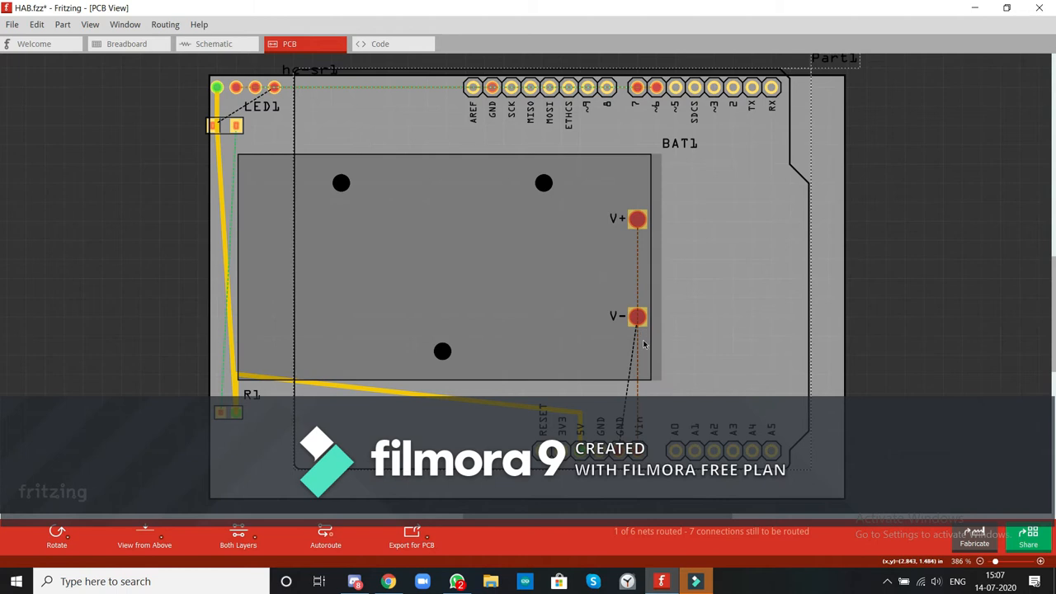
left_click(639, 371)
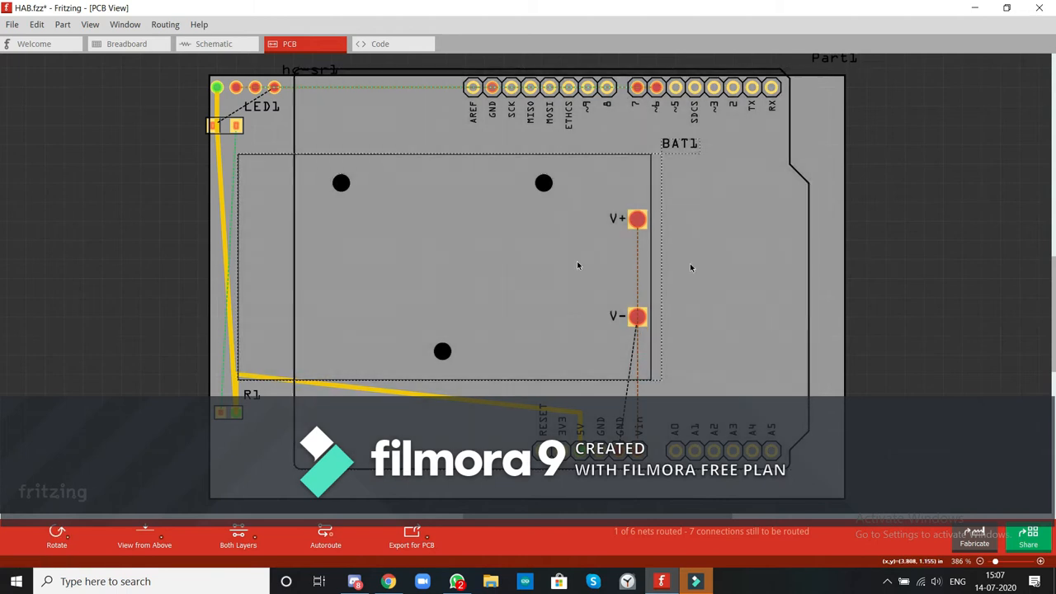
In the schematic view, move resistor R1 above the battery, shift the battery down beside the Arduino and flip it vertically.
left_click(216, 43)
scroll(166, 222, "up", 5, "ctrl")
left_click(169, 226)
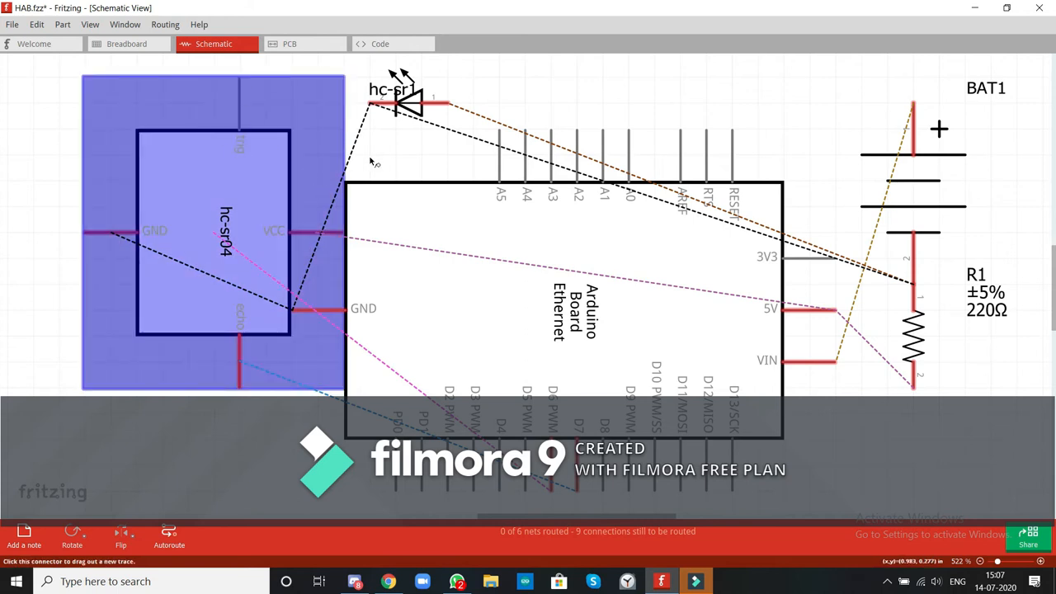
left_click(373, 161)
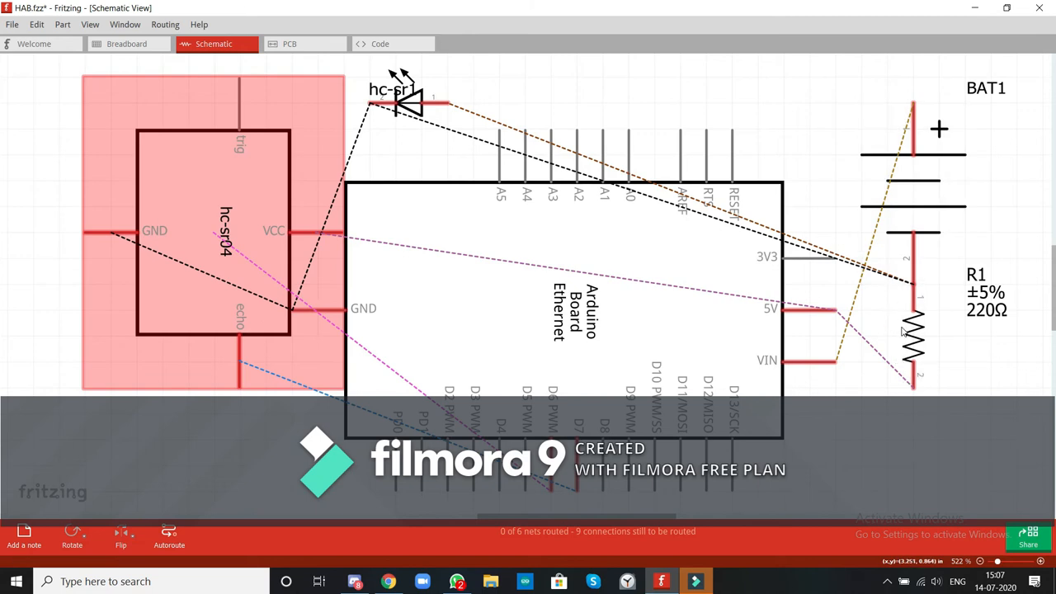
left_click_drag(921, 330, 895, 151)
left_click_drag(947, 186, 958, 313)
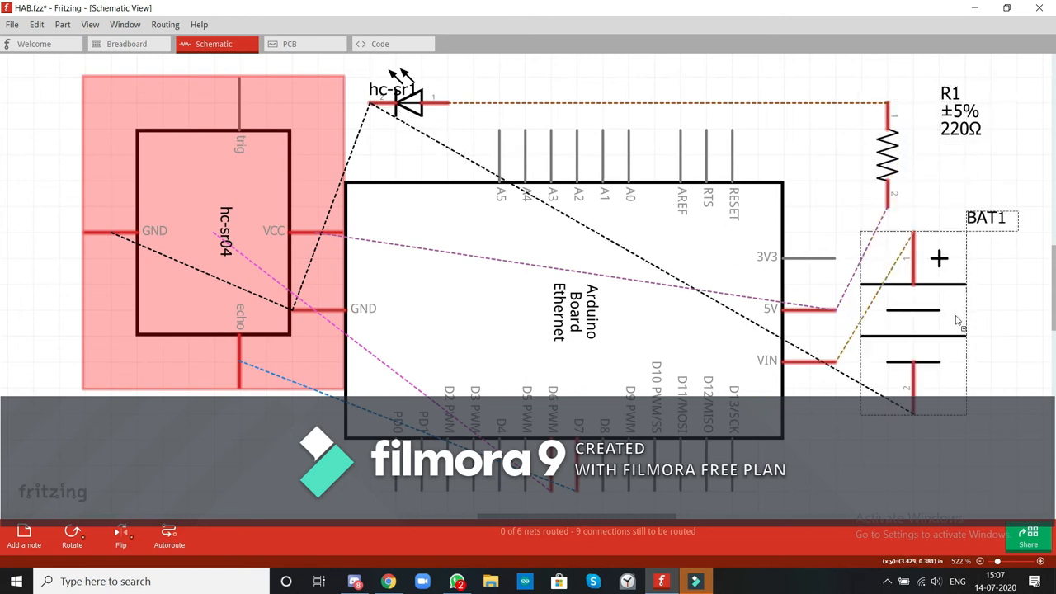
right_click(924, 319)
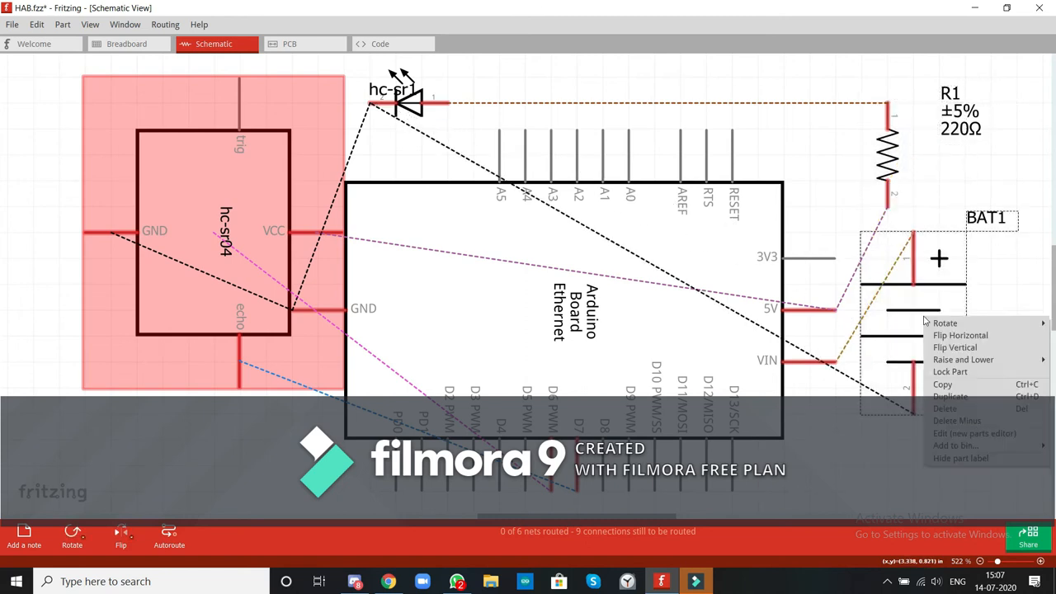
left_click(965, 347)
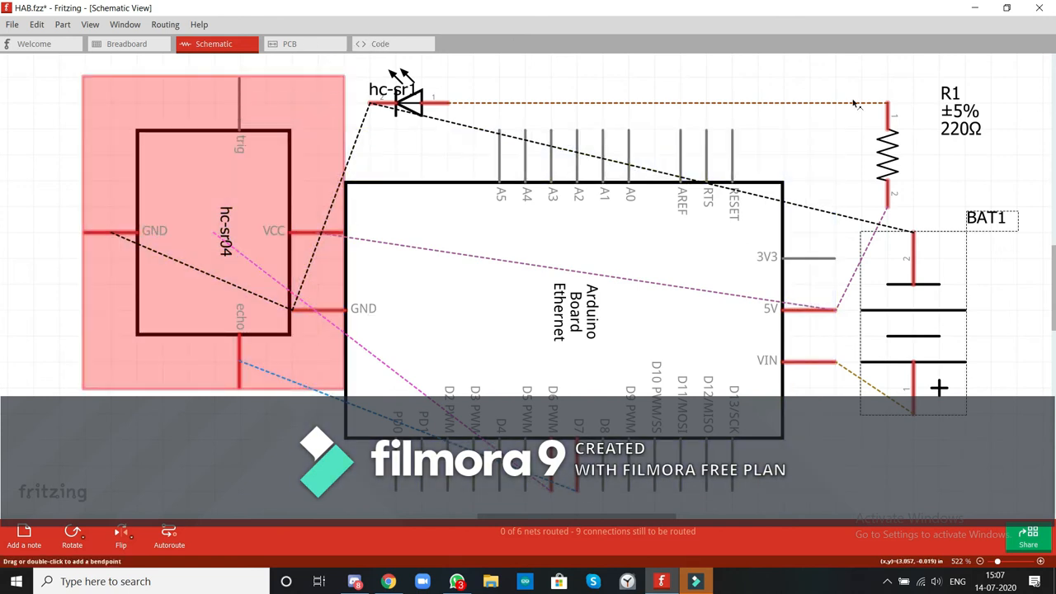
left_click(971, 122)
left_click_drag(974, 121, 946, 130)
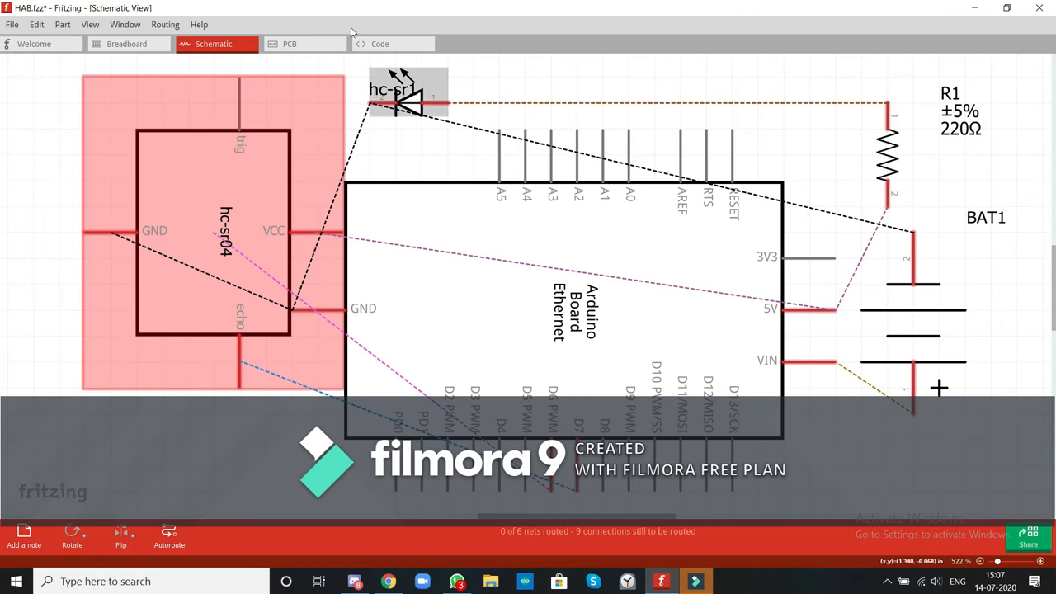
Clear the existing text from the HAB.fzz.ino sketch in the code view.
left_click(371, 46)
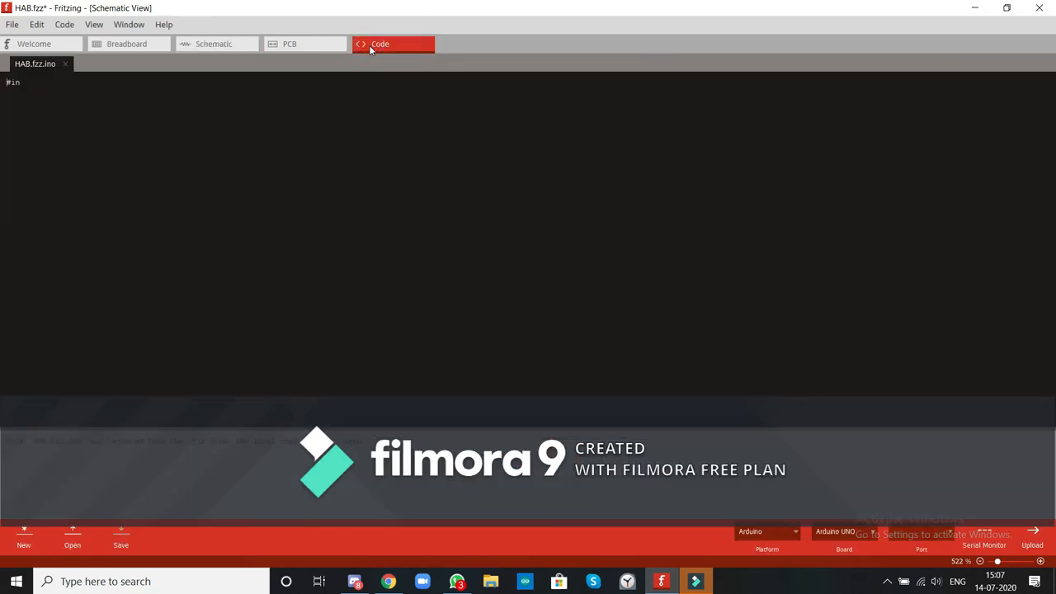
key("Delete")
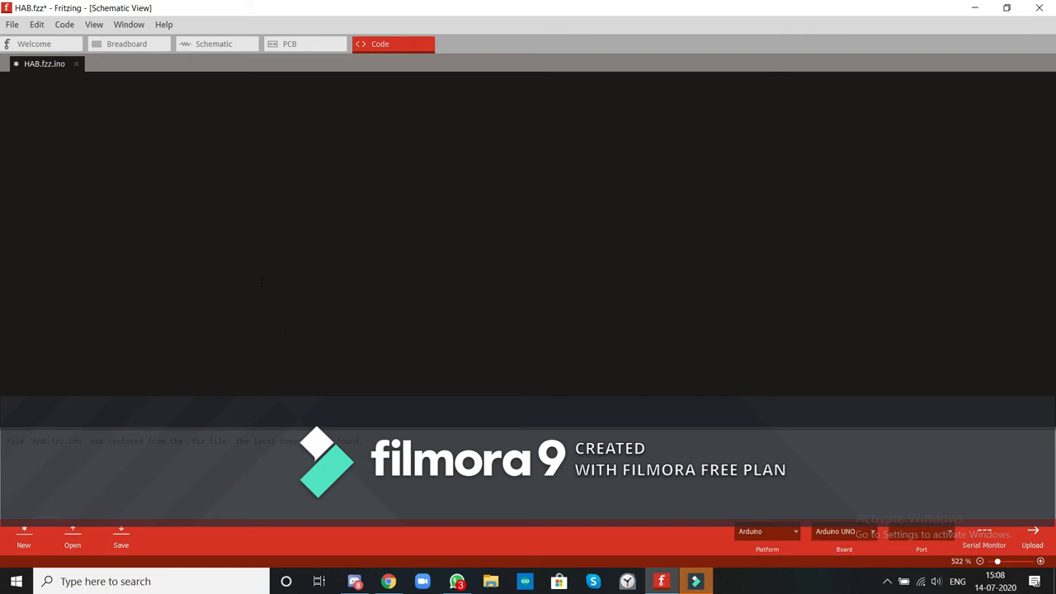
mouse_move(382, 575)
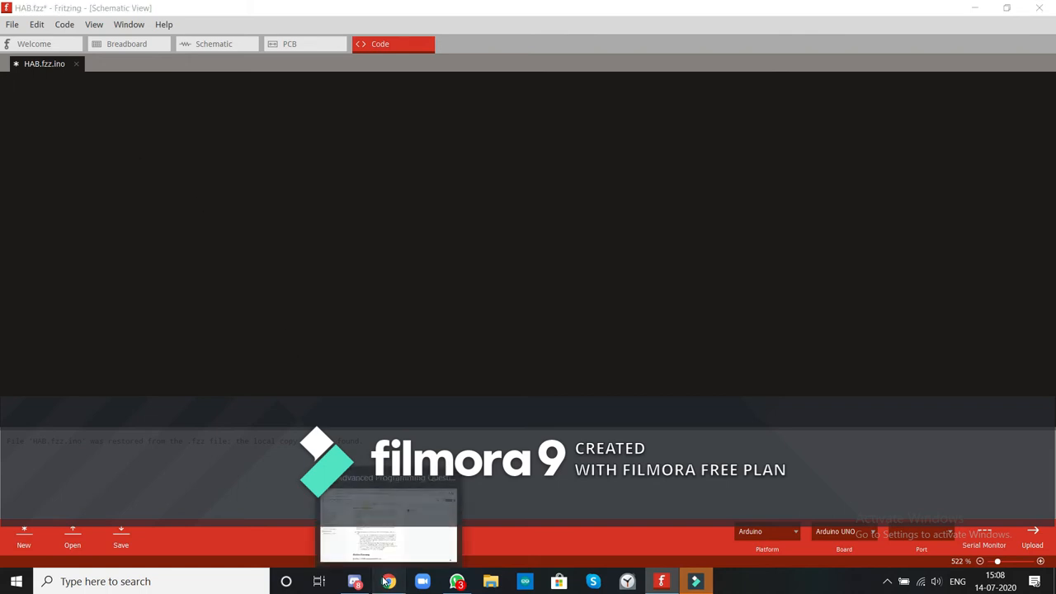
left_click(374, 544)
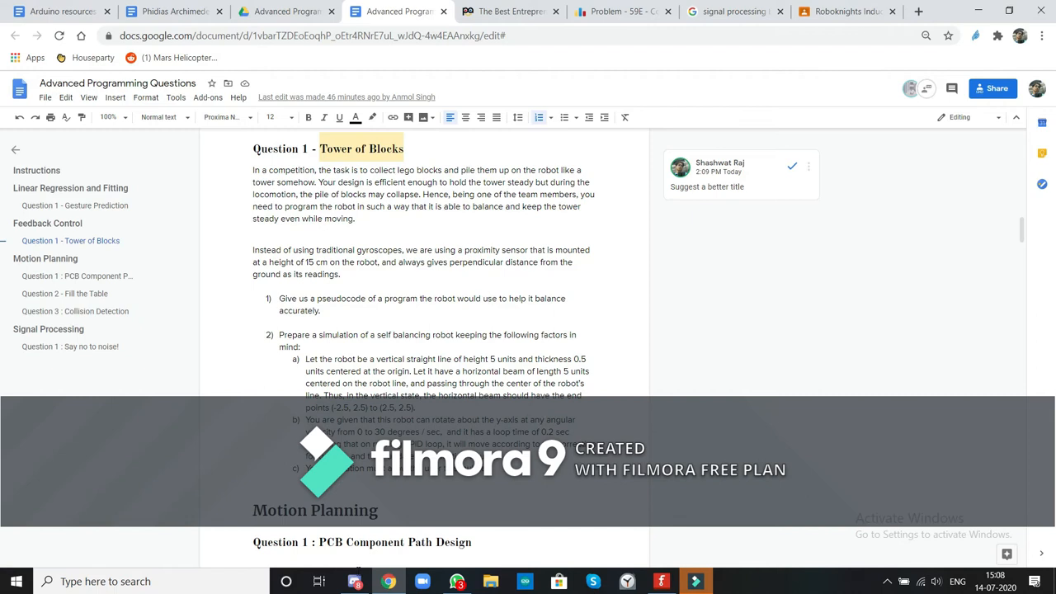
left_click(661, 580)
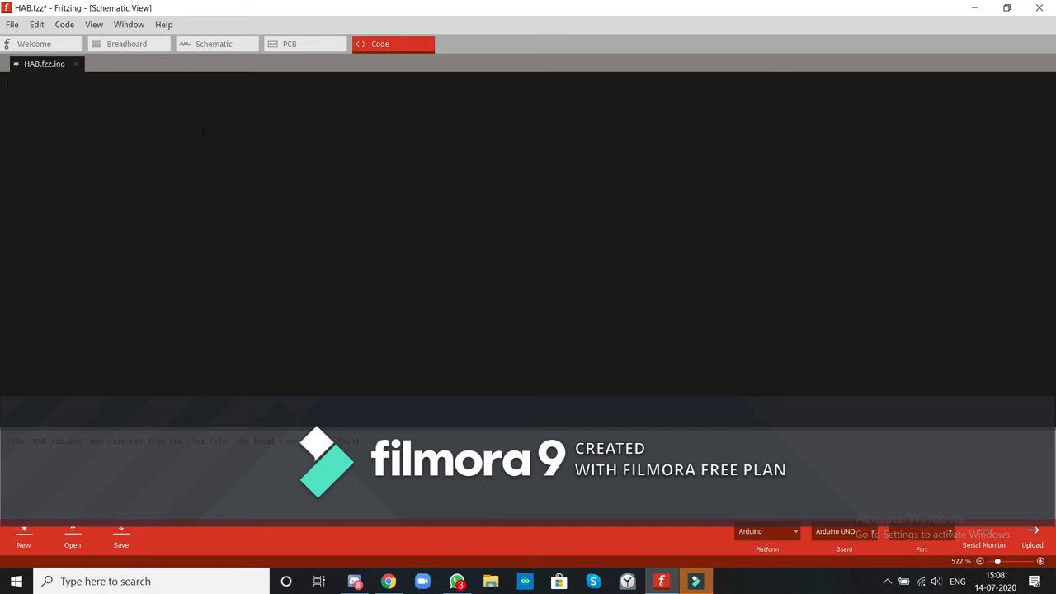
Return to the breadboard view, shift the resistor two holes toward the LED and wire its free end to the sensor's VCC column.
left_click(127, 44)
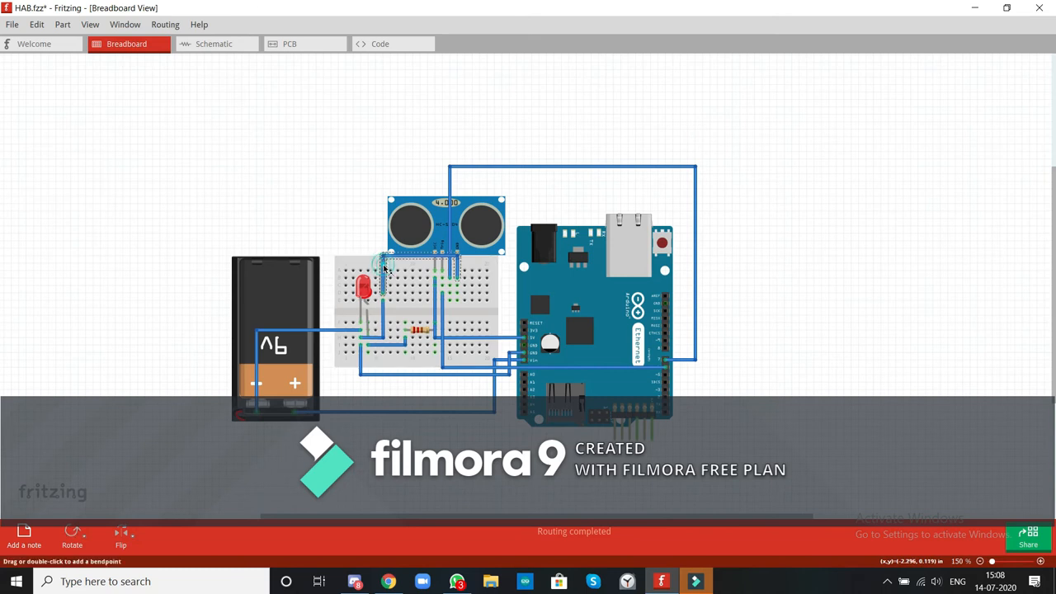
left_click_drag(383, 268, 385, 328)
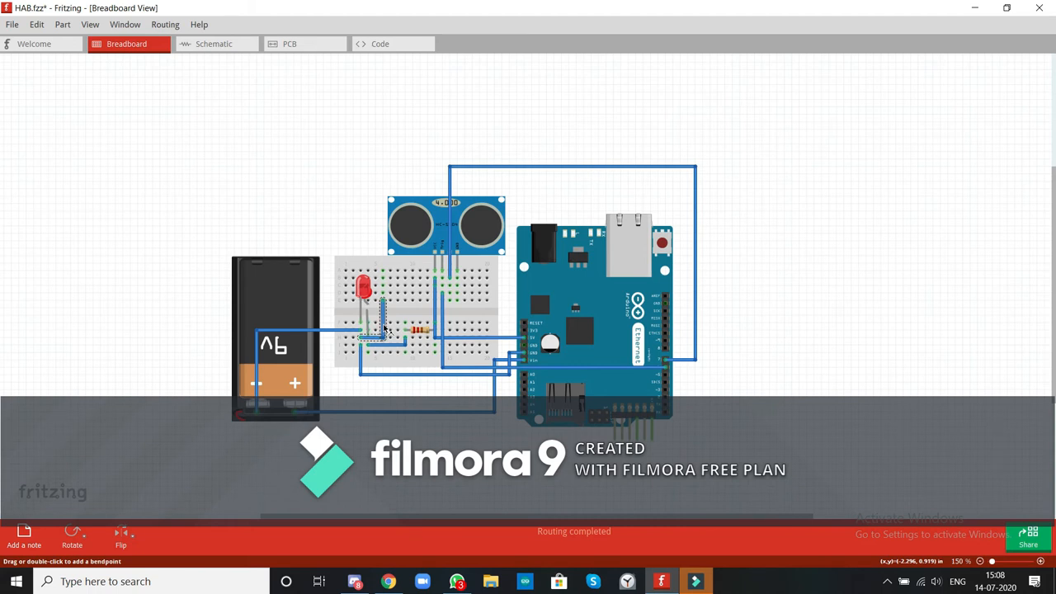
key("ctrl+z")
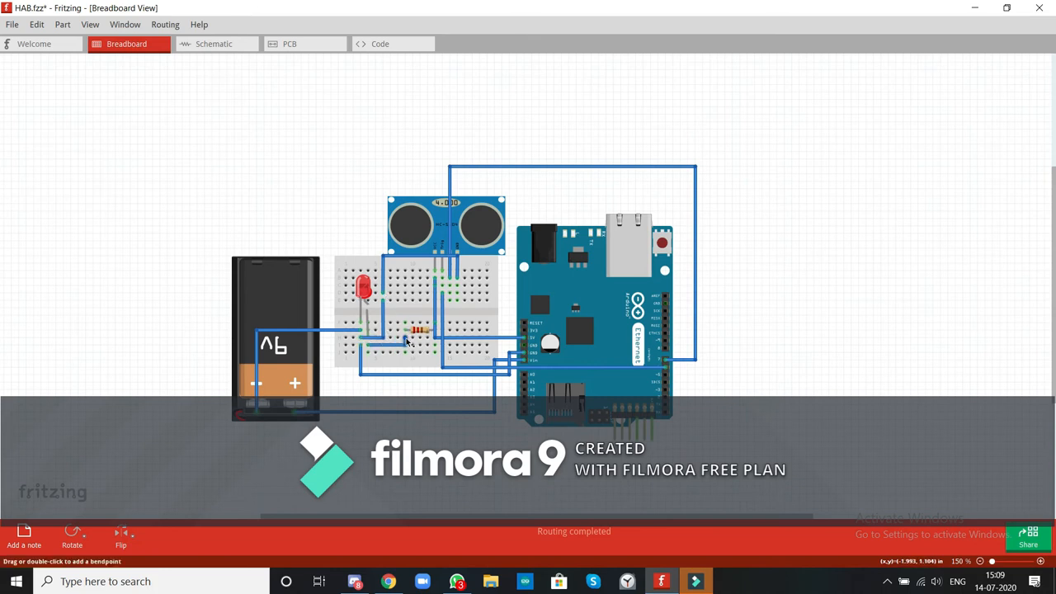
left_click_drag(428, 332, 413, 331)
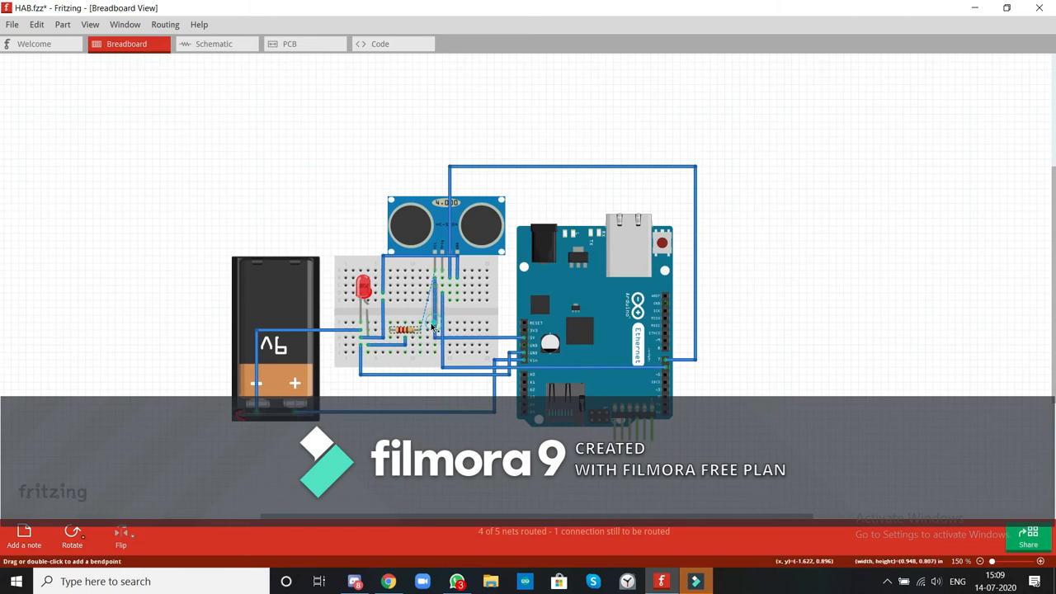
left_click_drag(435, 286, 419, 323)
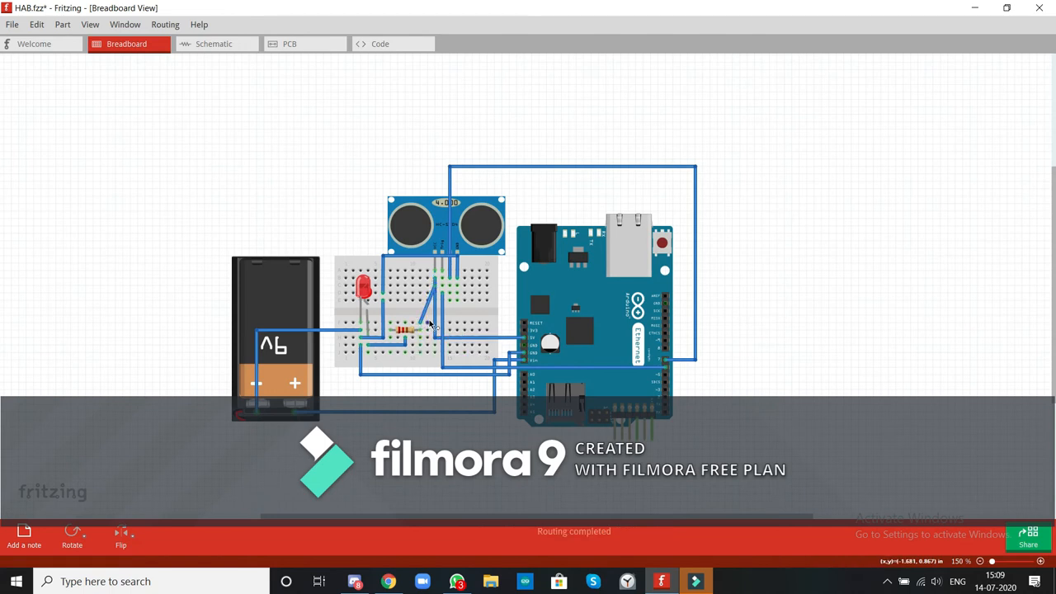
Reroute the resistor wire to a digital pin on the Arduino's far edge, and add a right-angled wire between the resistor and sensor VCC columns.
left_click_drag(435, 289, 664, 352)
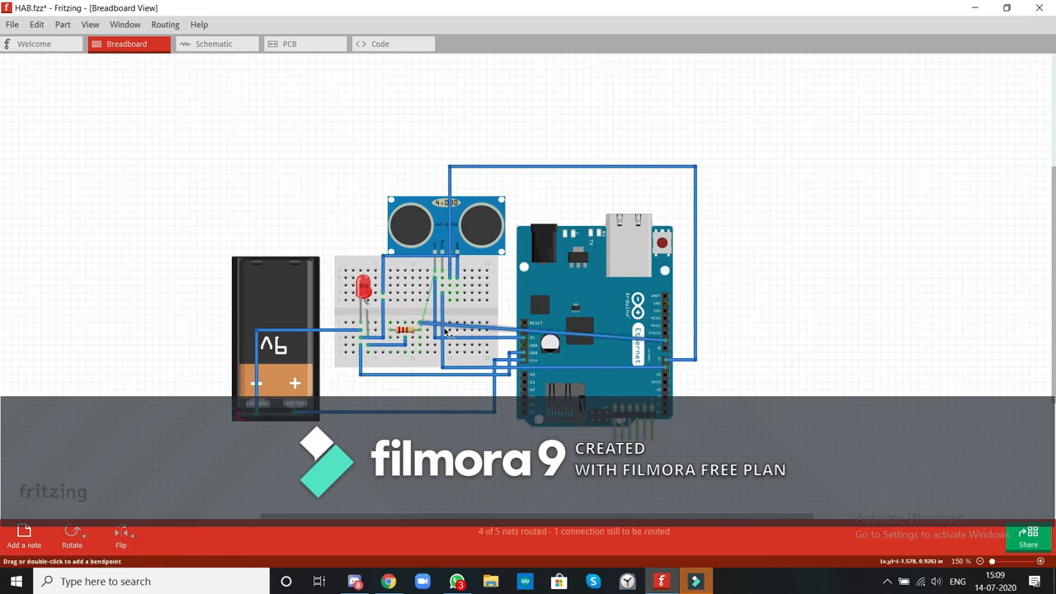
left_click_drag(592, 337, 669, 335)
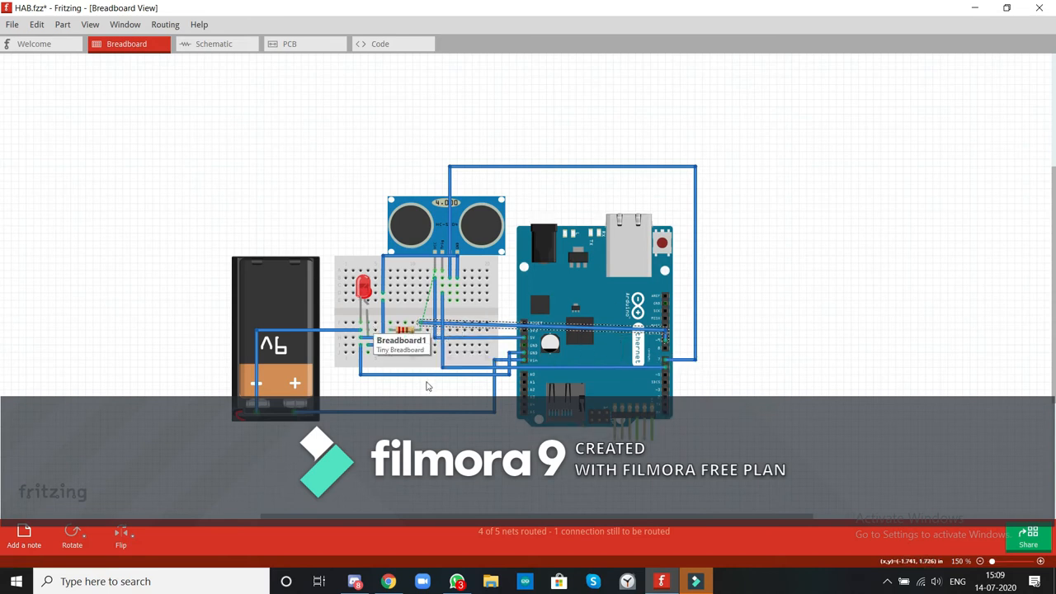
left_click_drag(419, 340, 437, 280)
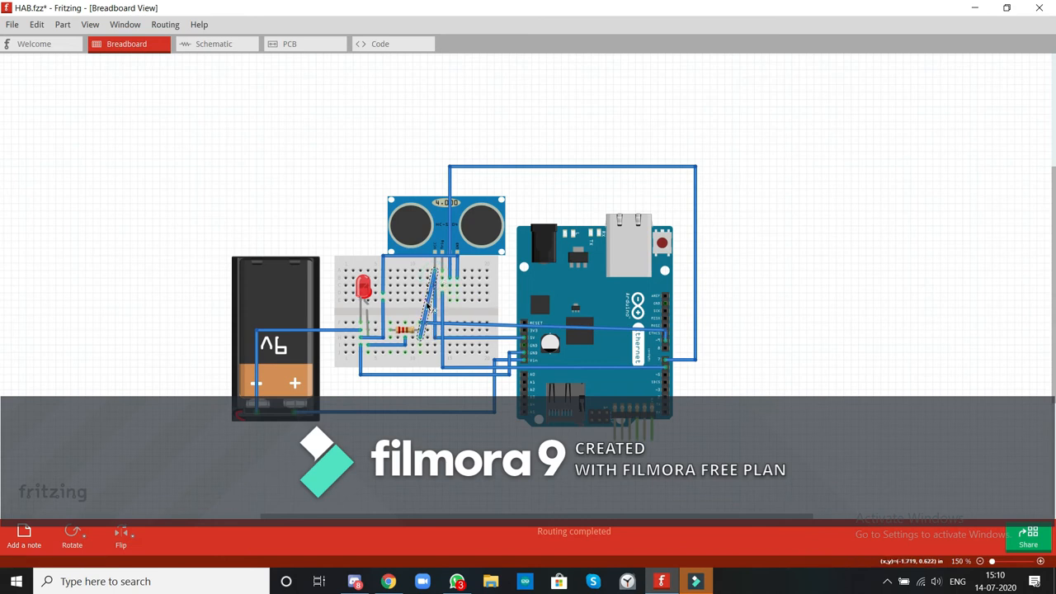
left_click_drag(427, 310, 435, 340)
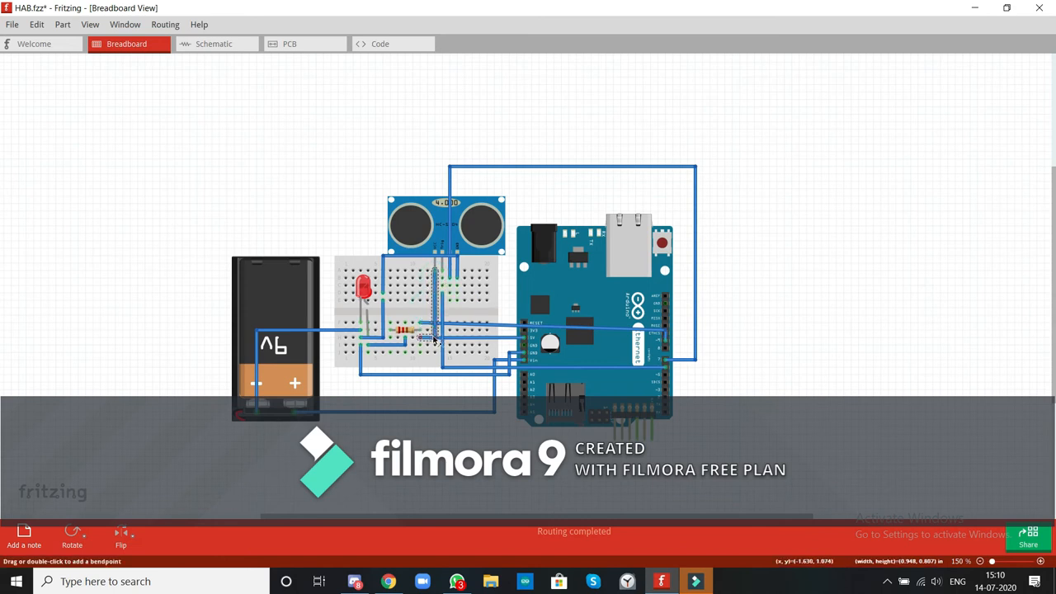
left_click(447, 444)
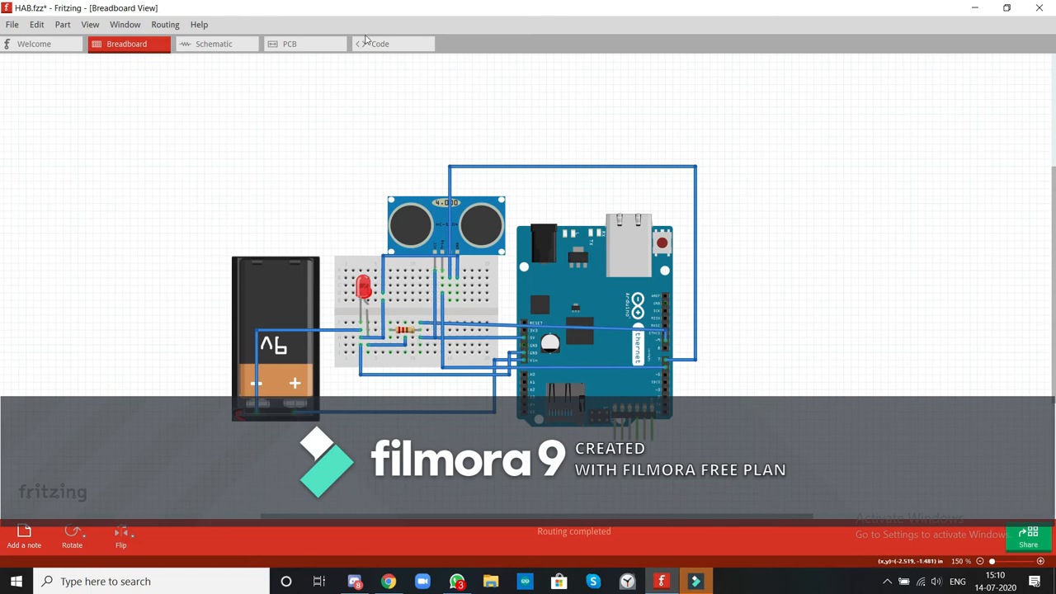
Start the HAB.fzz.ino sketch with the line "int ledpin 9;", checking the LED's Arduino pin in the breadboard view.
left_click(369, 43)
type("int ledpin")
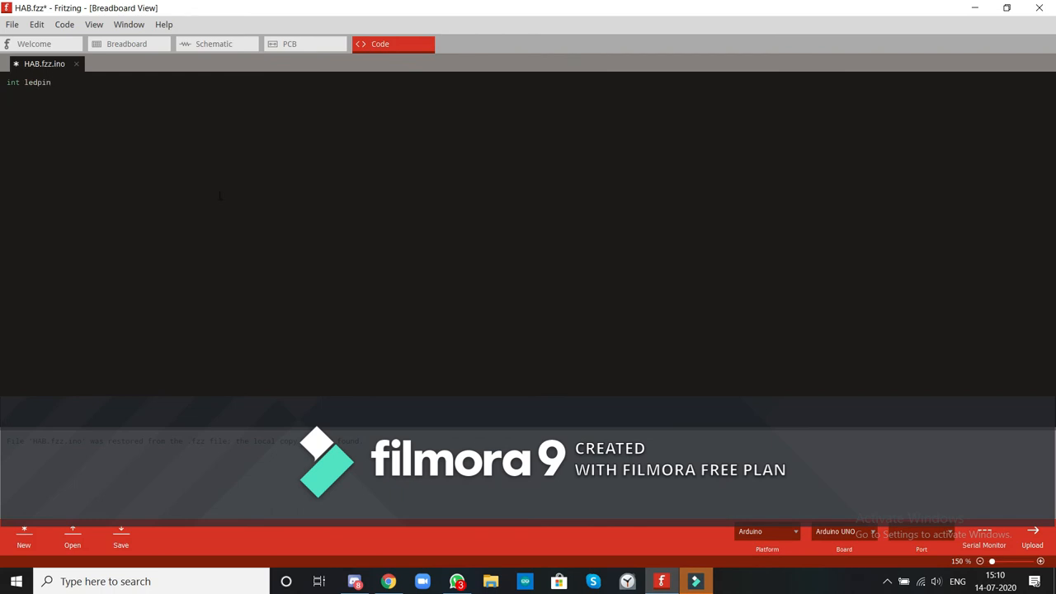
left_click(139, 43)
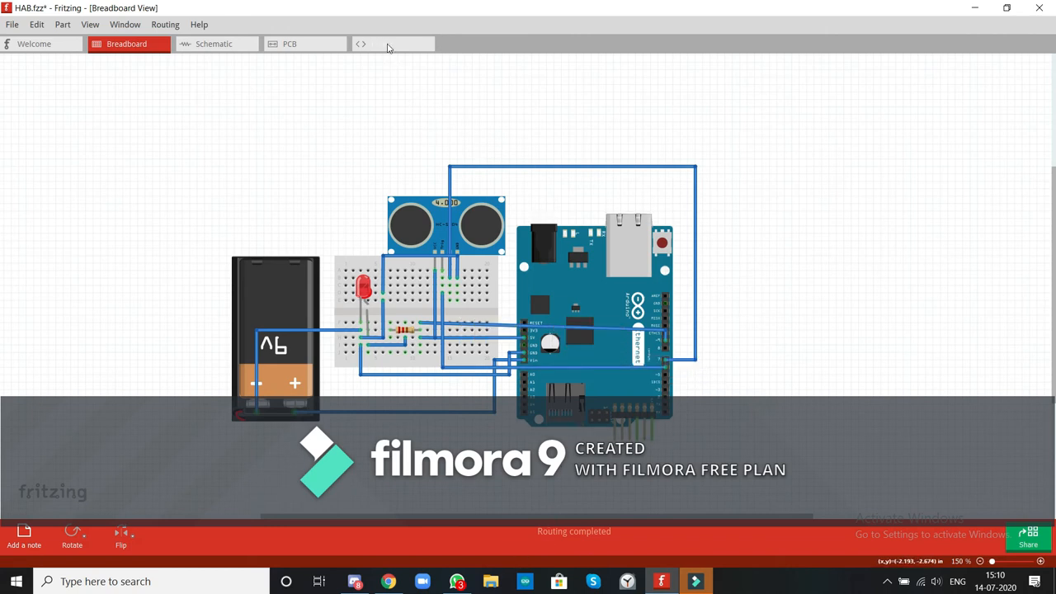
left_click(388, 46)
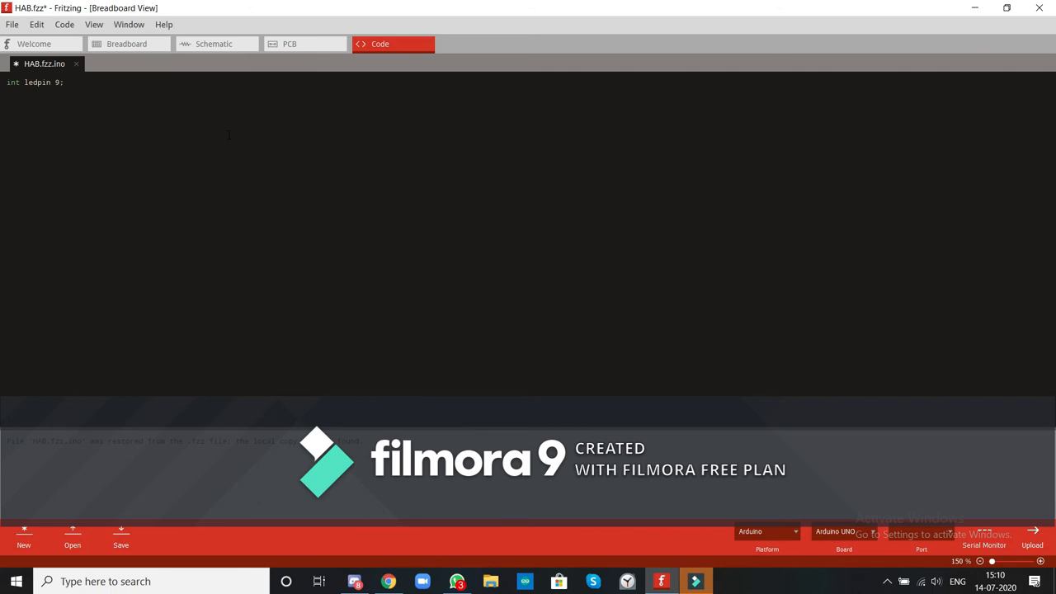
Check the sensor wiring in the breadboard view and add the sketch lines "int echopin 7;" and "int trigpin 6;".
left_click(132, 44)
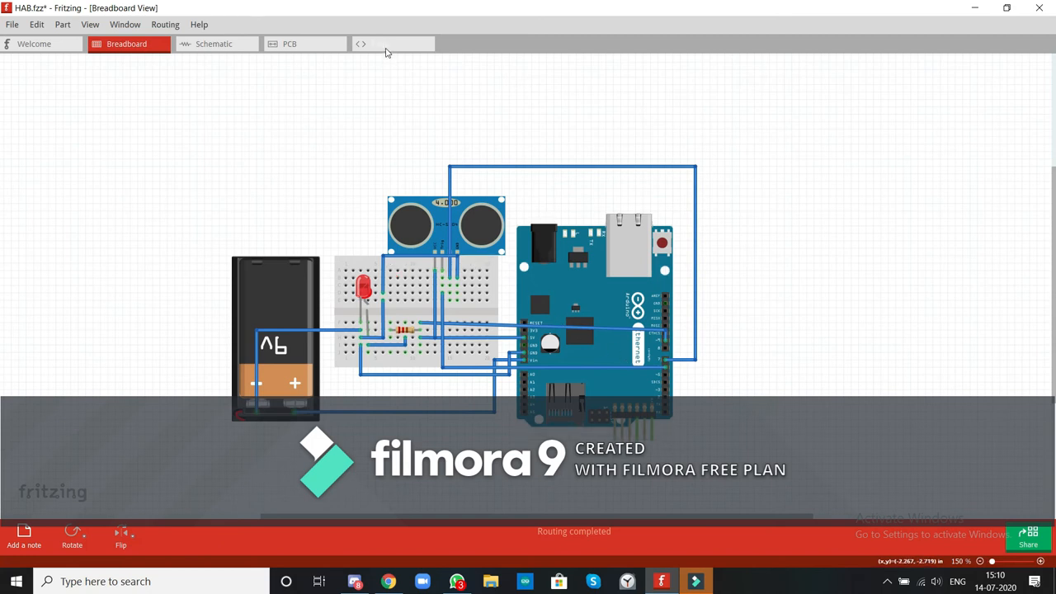
left_click(385, 47)
type("int echopin 7")
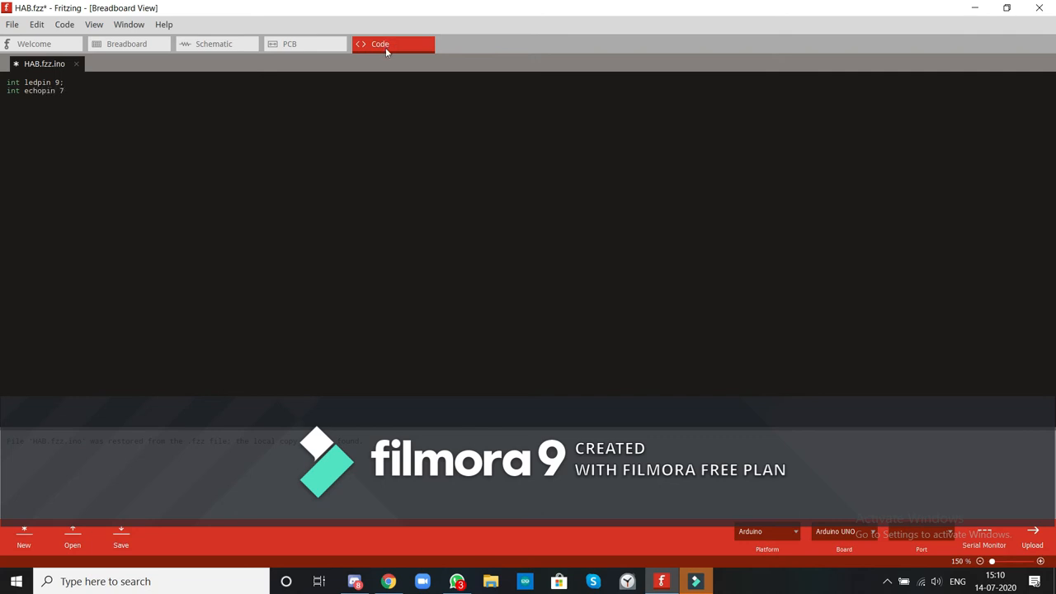
type("in")
type("6")
type(";")
Leave a blank line below the pin declarations and begin a function with the keyword "void".
key("Return")
key("Return")
type("void")
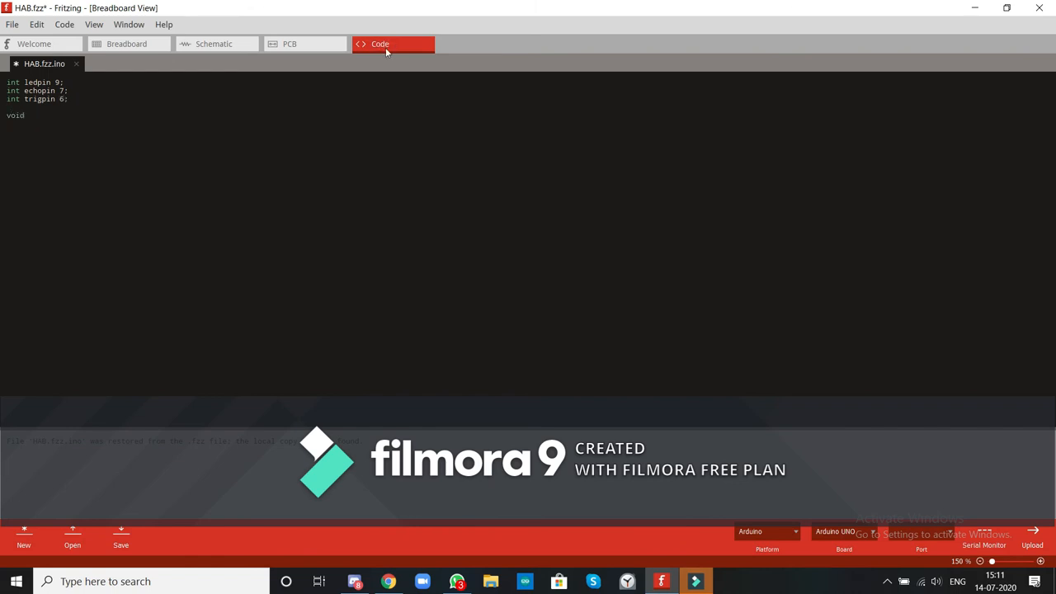